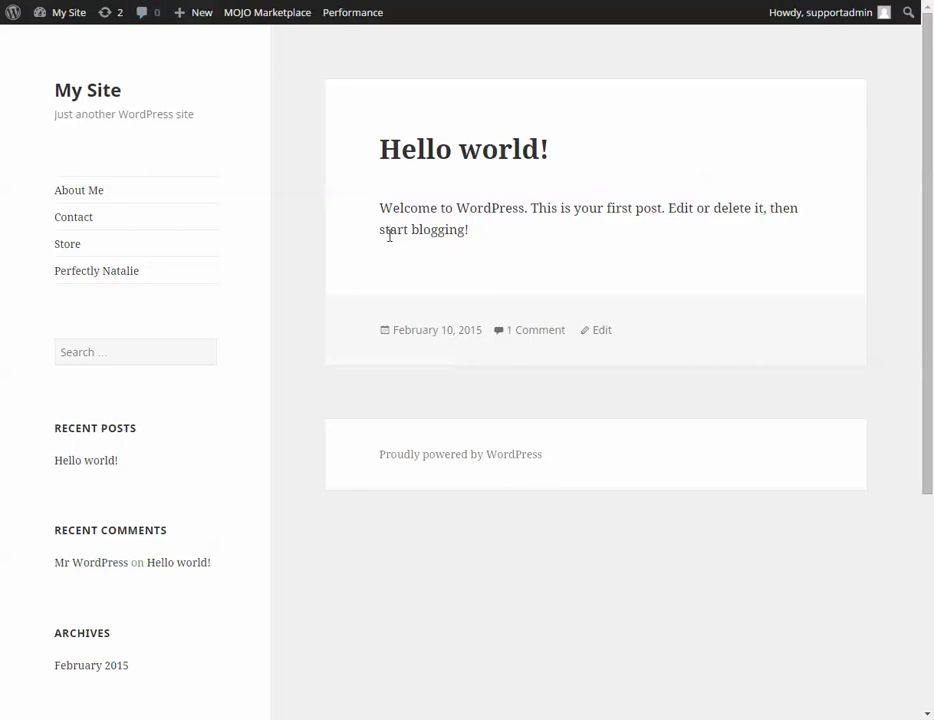
- Go to the site dashboard and open the admin list of all pages
scroll(352, 262, "down", 5)
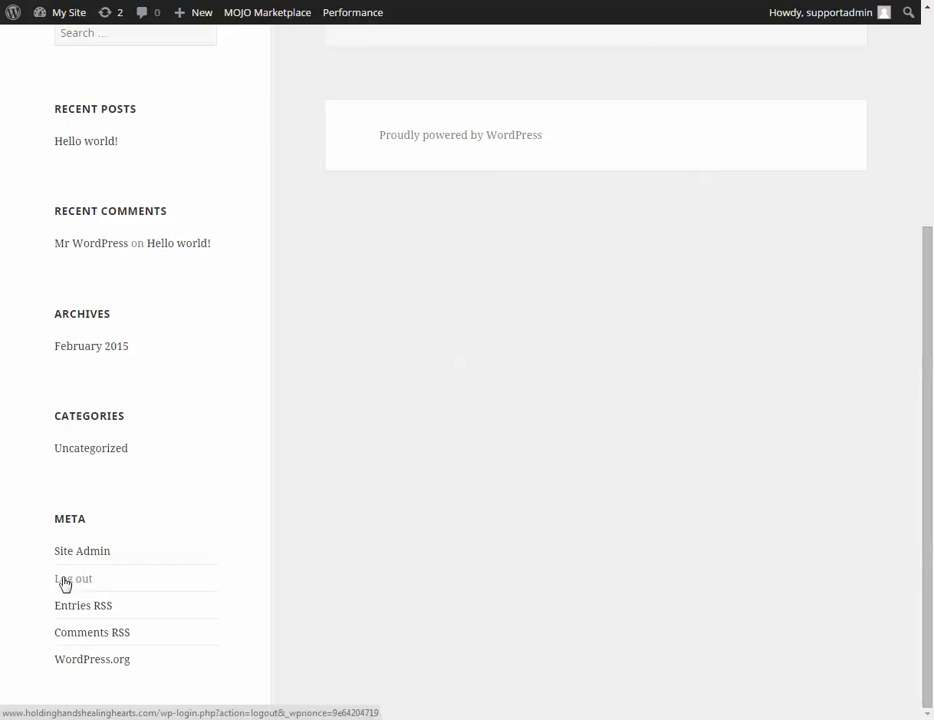
scroll(146, 584, "up", 4)
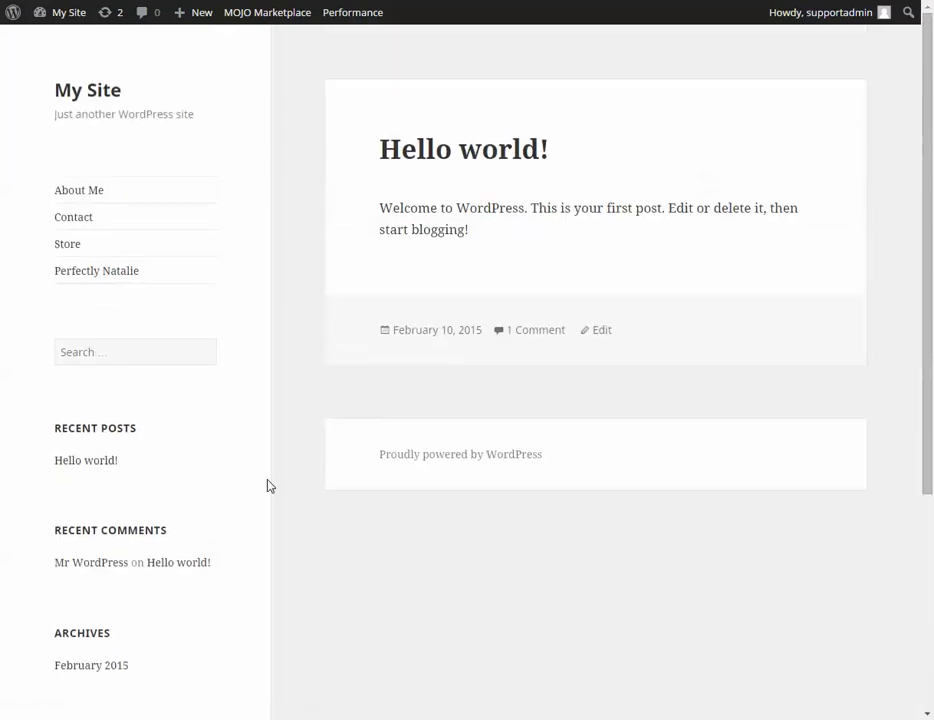
mouse_move(72, 18)
left_click(55, 41)
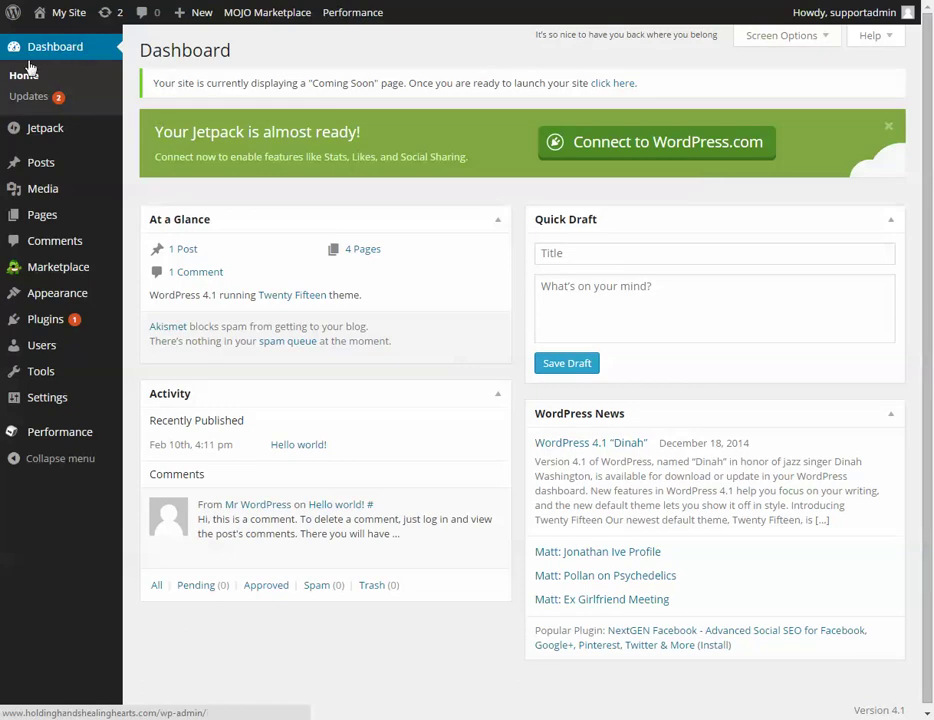
mouse_move(54, 148)
mouse_move(46, 170)
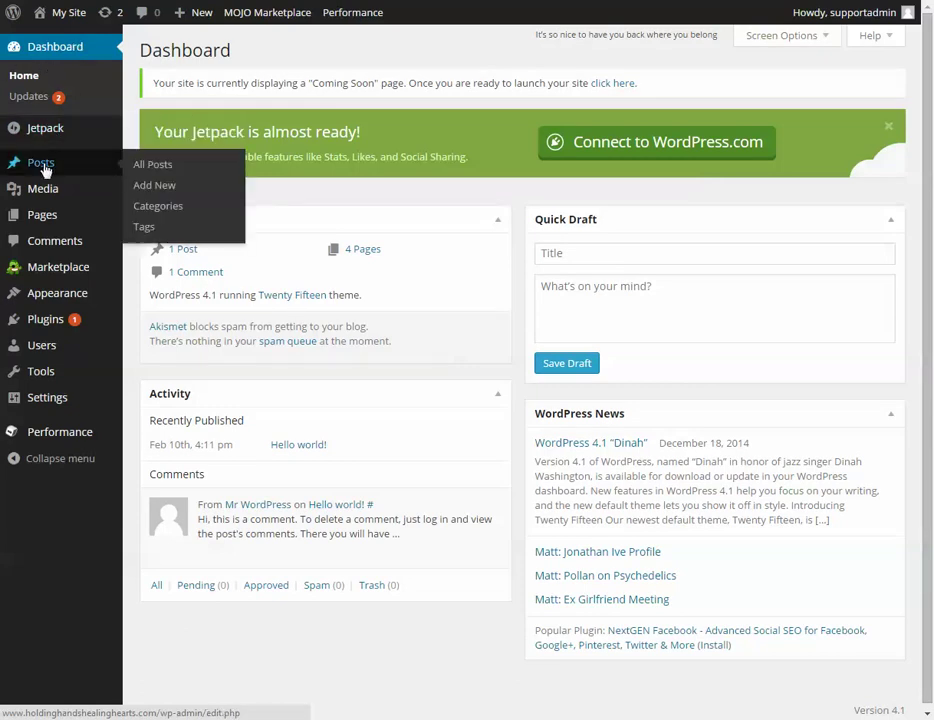
mouse_move(48, 225)
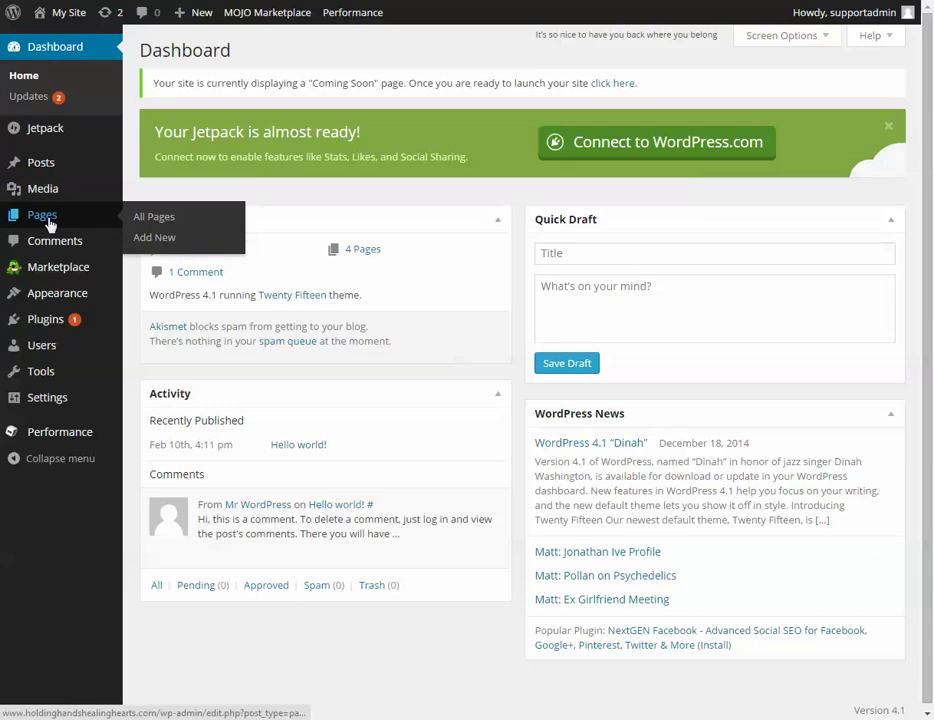
left_click(51, 224)
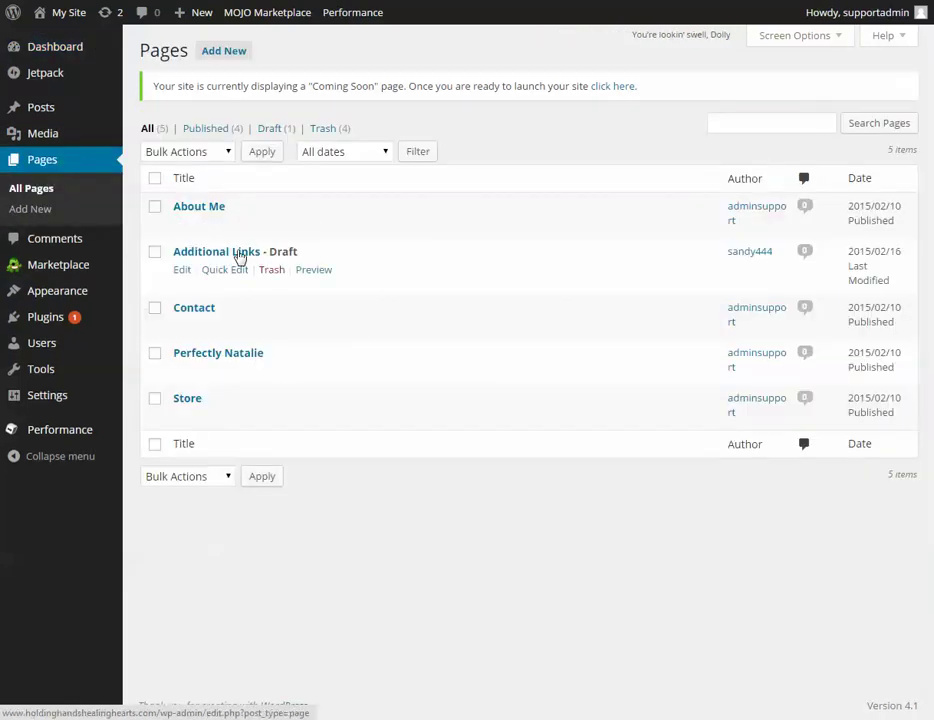
- Open the Additional Links draft page for editing
mouse_move(186, 279)
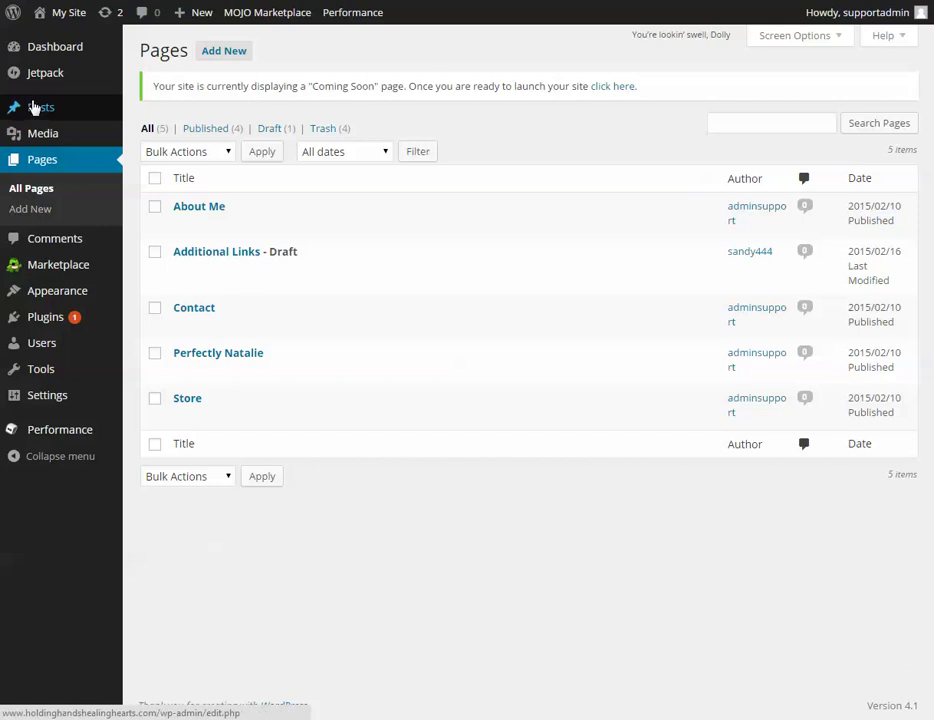
mouse_move(32, 104)
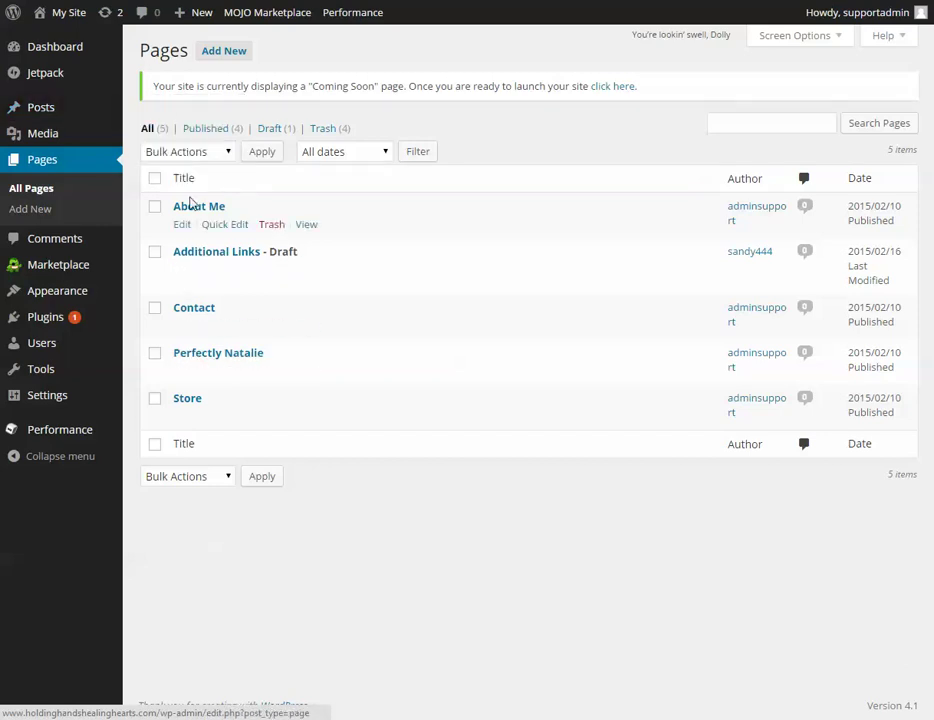
left_click(193, 253)
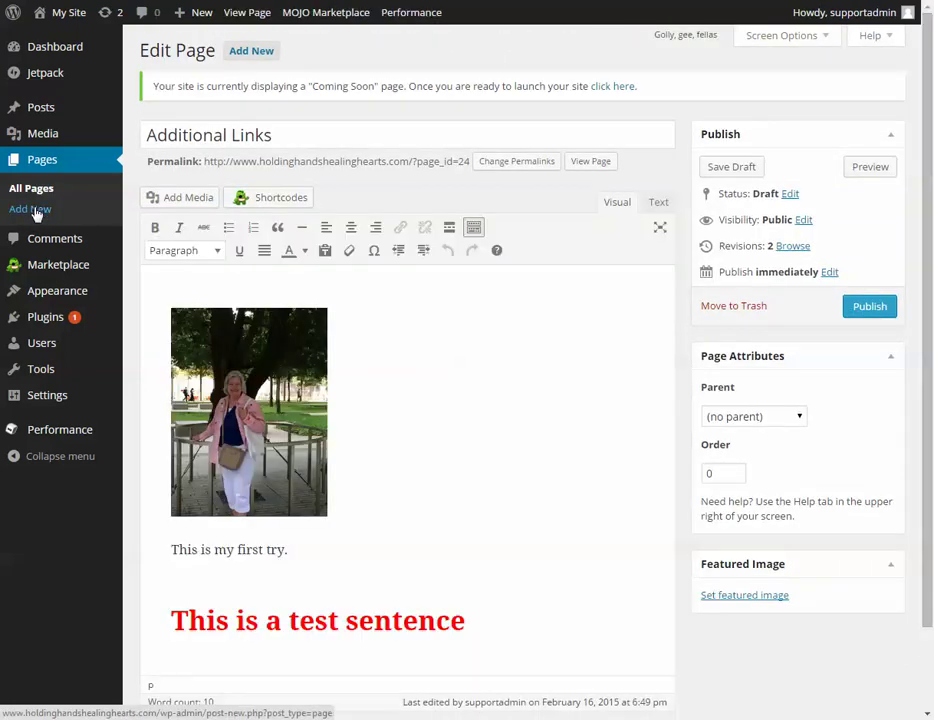
- Type 'awefawef' into the page title, then delete it so the title stays 'Additional Links'
left_click(304, 133)
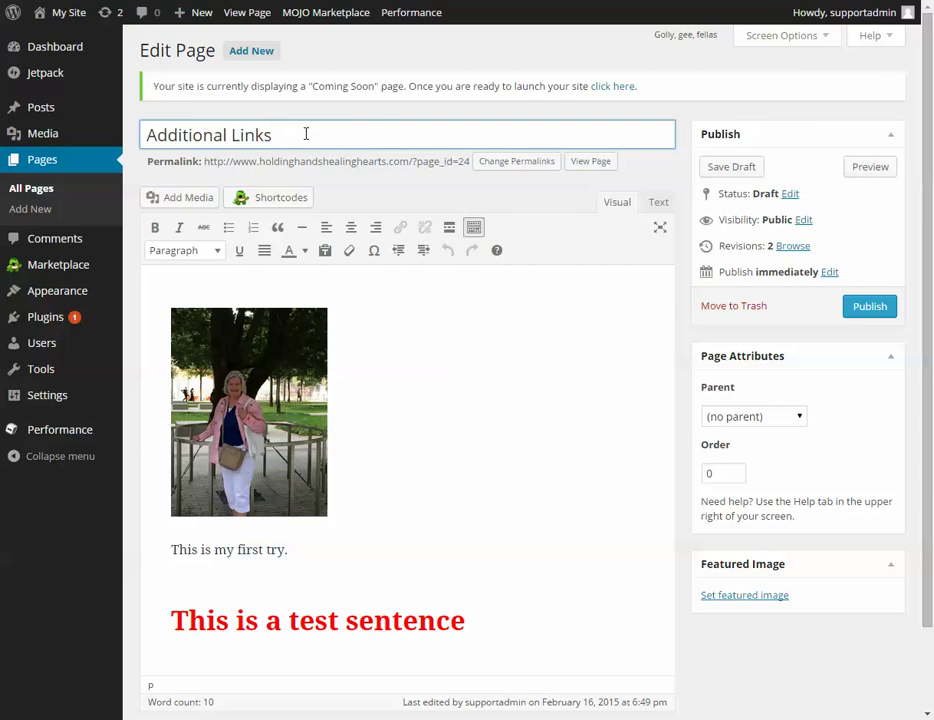
type("awefawef")
left_click_drag(371, 129, 281, 121)
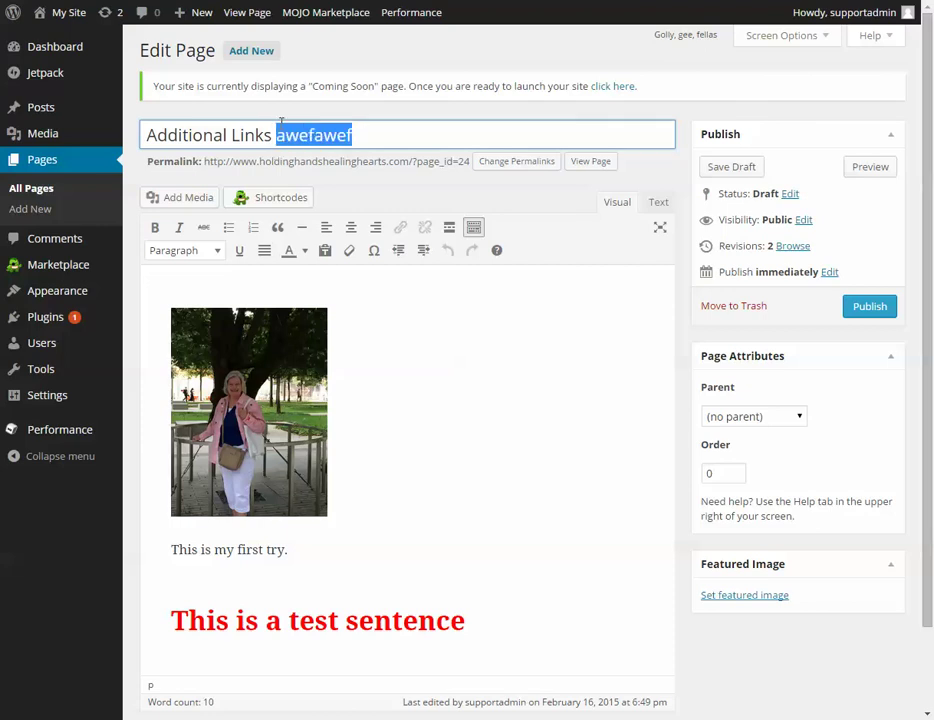
key("BackSpace")
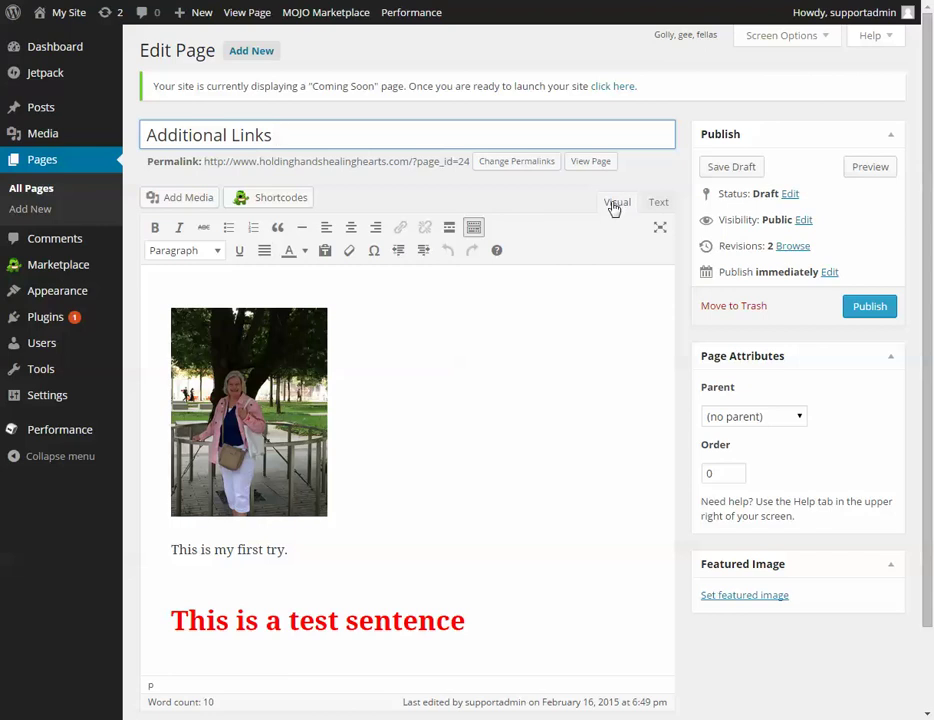
- Switch to the Text view and back to Visual, then place the caret above the photo
left_click(659, 203)
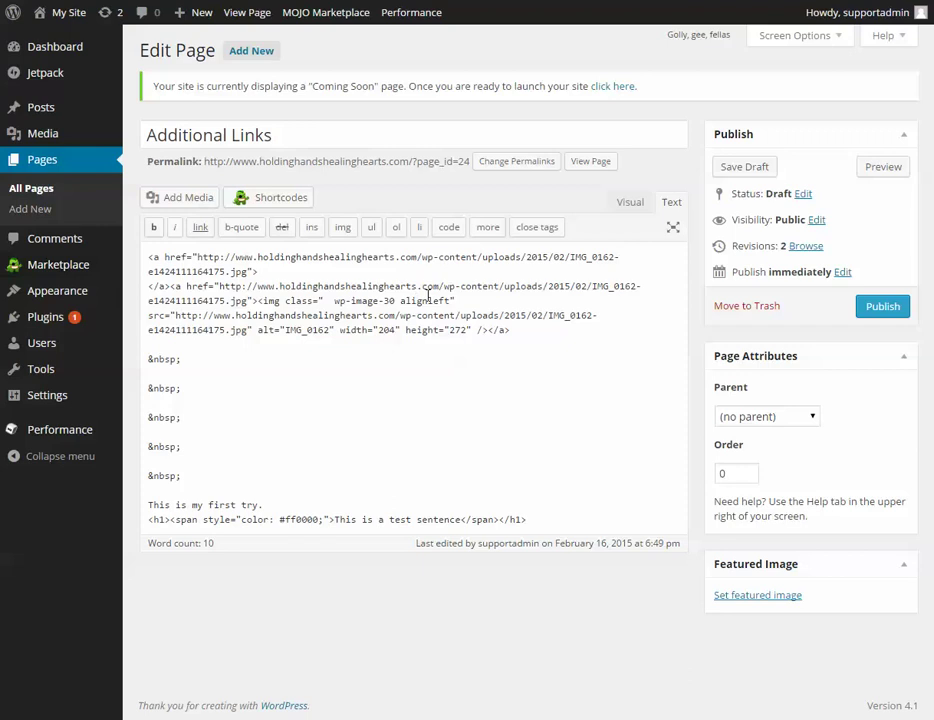
left_click(626, 203)
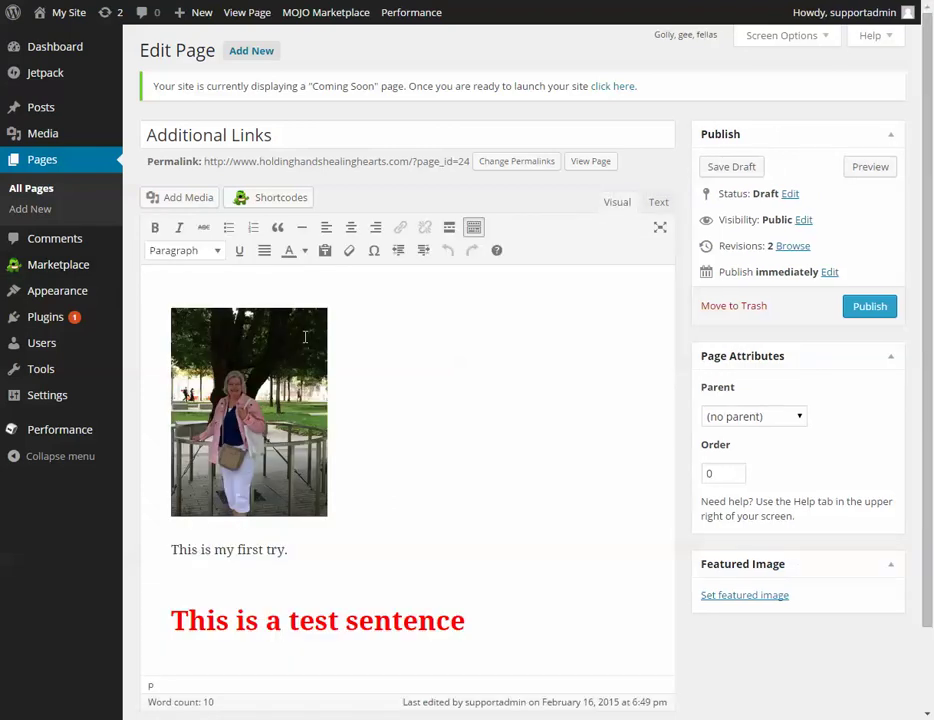
left_click(174, 289)
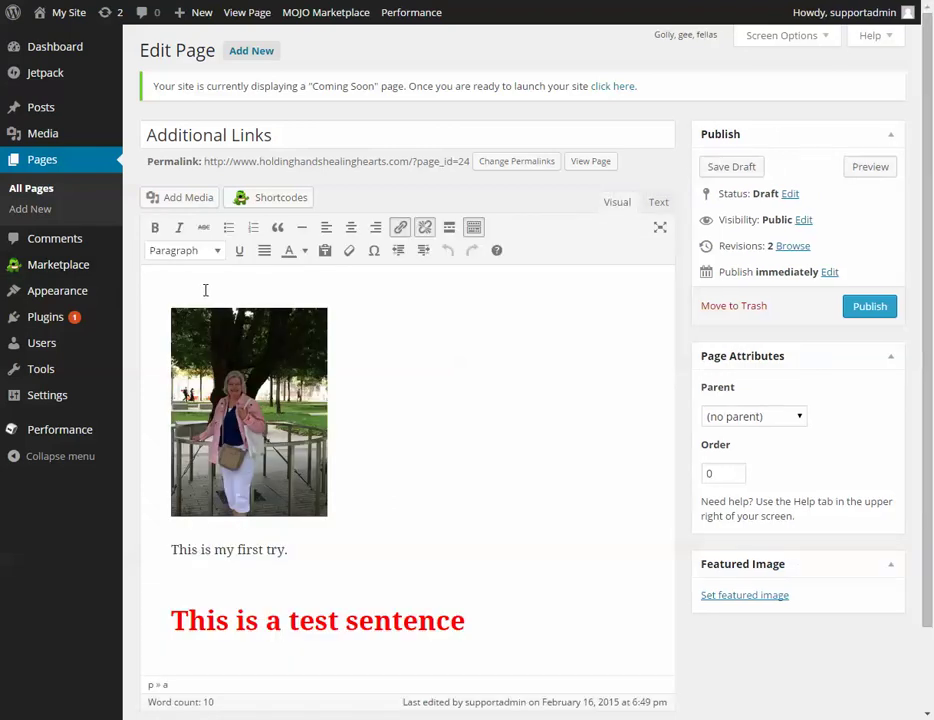
- Type 'This is a good test' on the top line and make it bold italic
type("awefiajwif")
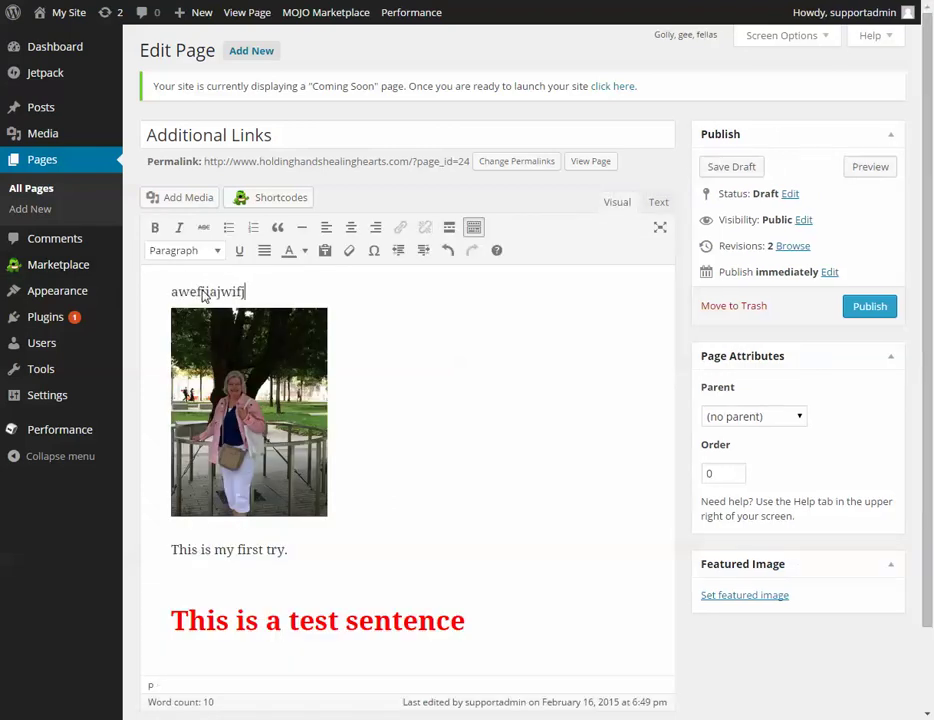
key("BackSpace")
key("BackSpace")
key("BackSpace")
key("BackSpace")
key("BackSpace")
key("BackSpace")
key("BackSpace")
key("BackSpace")
key("BackSpace")
key("BackSpace")
type("Th")
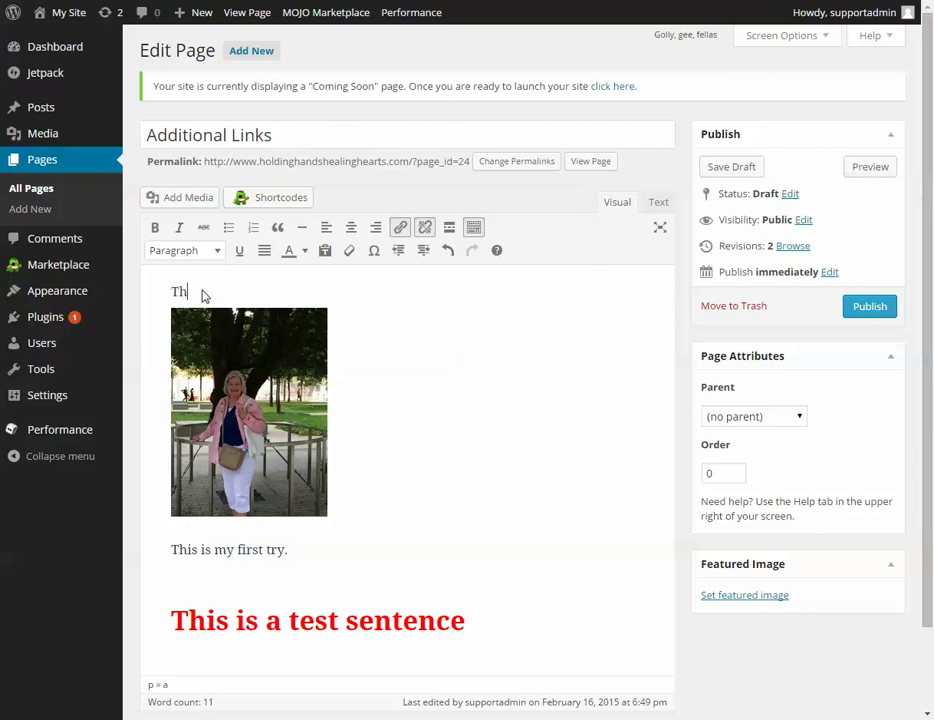
type("is is a good test.")
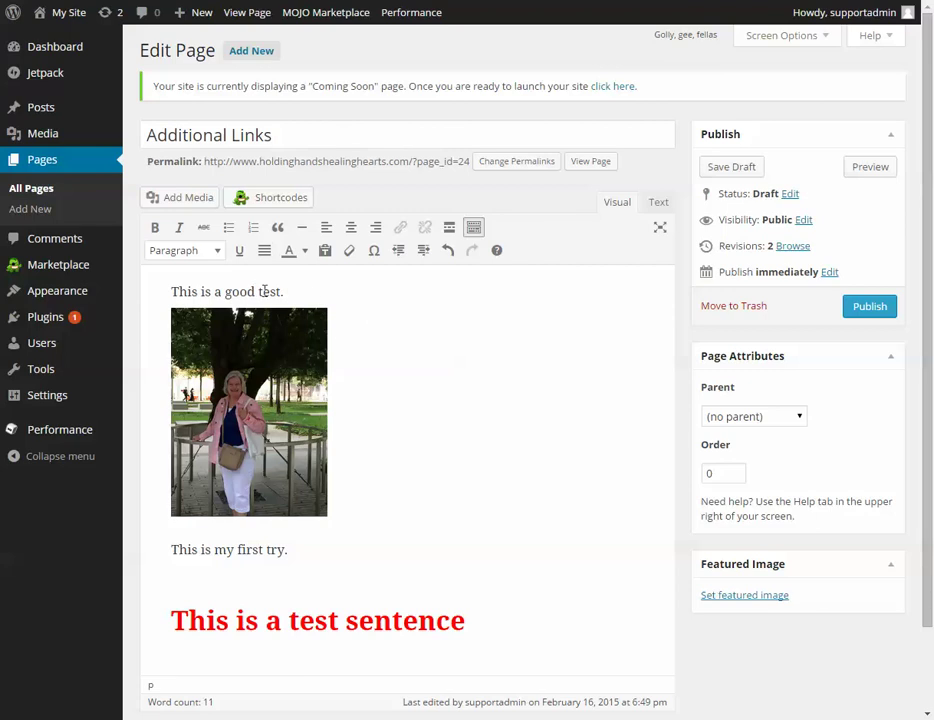
left_click_drag(294, 291, 179, 291)
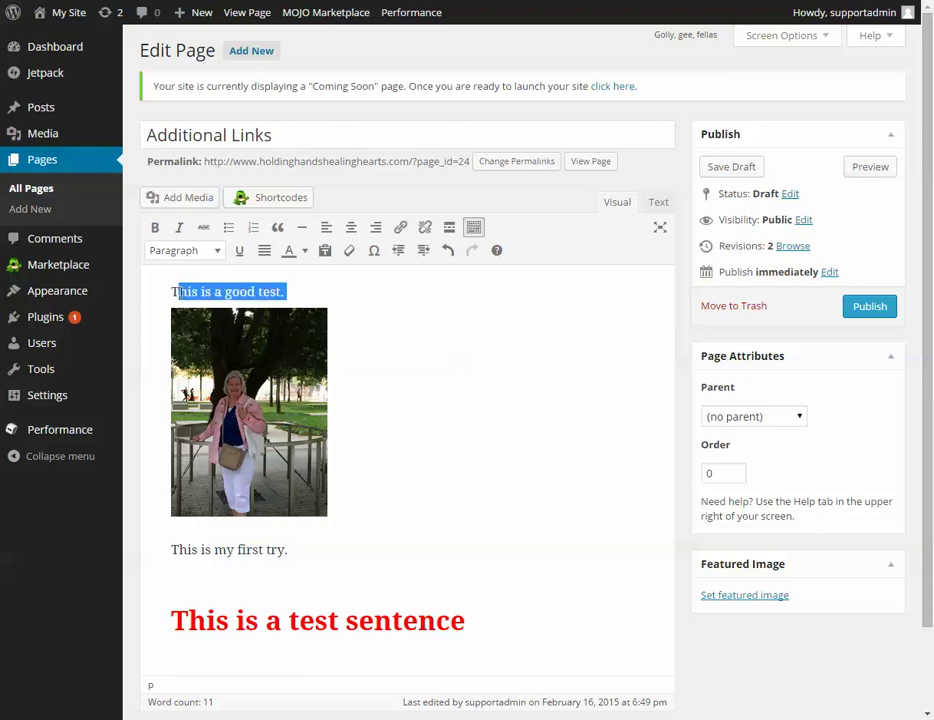
left_click(155, 227)
left_click(179, 229)
left_click(352, 293)
- Turn 'This is a good test.' into a red Heading 1
left_click_drag(309, 292, 171, 289)
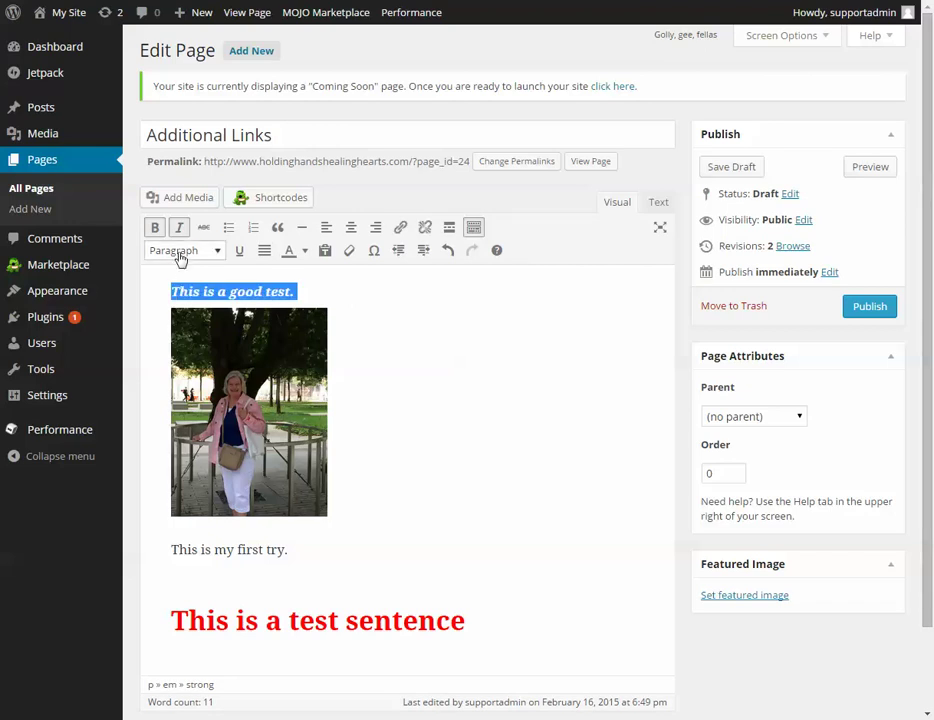
left_click(180, 253)
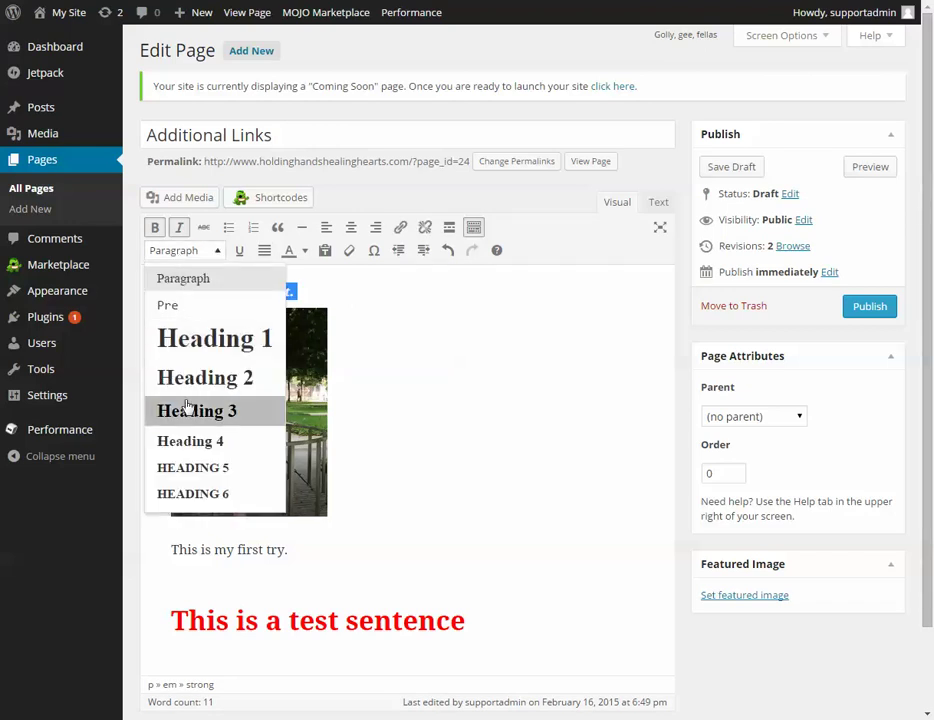
left_click(196, 340)
left_click(446, 285)
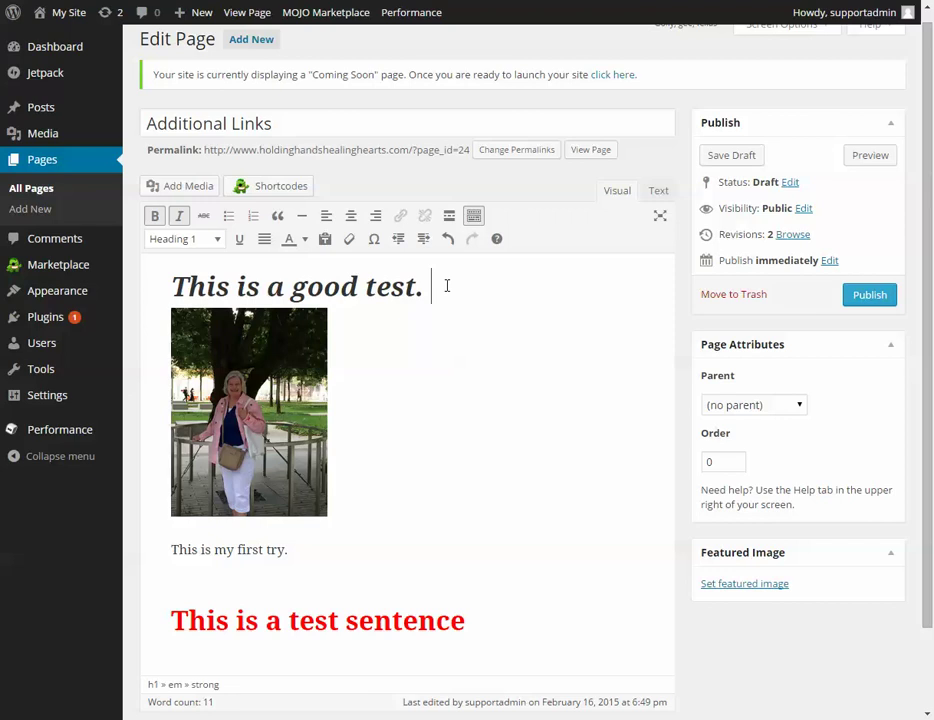
left_click_drag(435, 285, 169, 287)
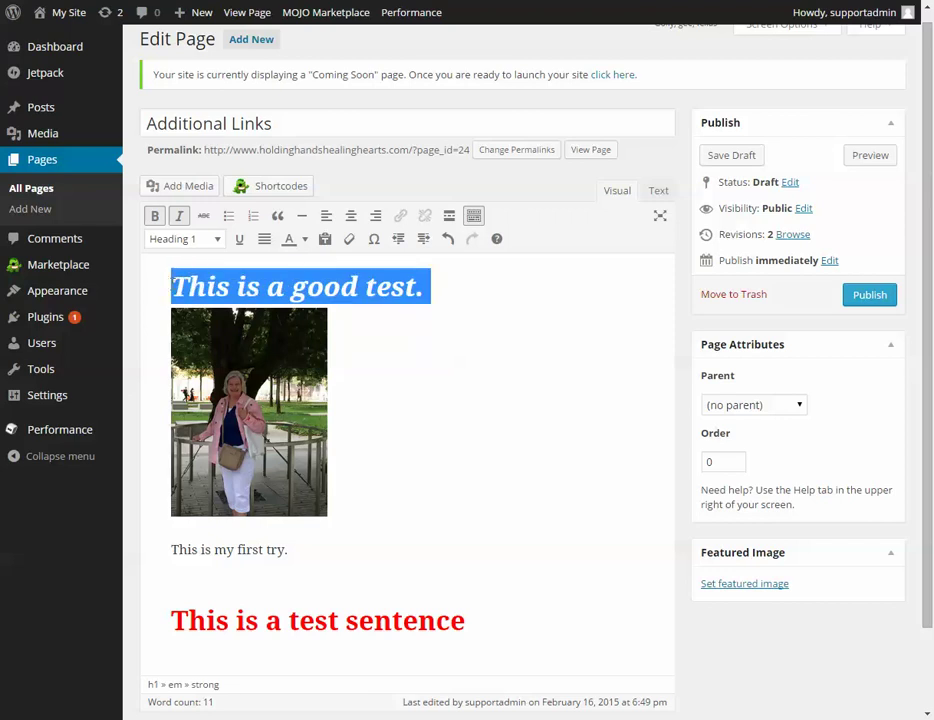
left_click(305, 242)
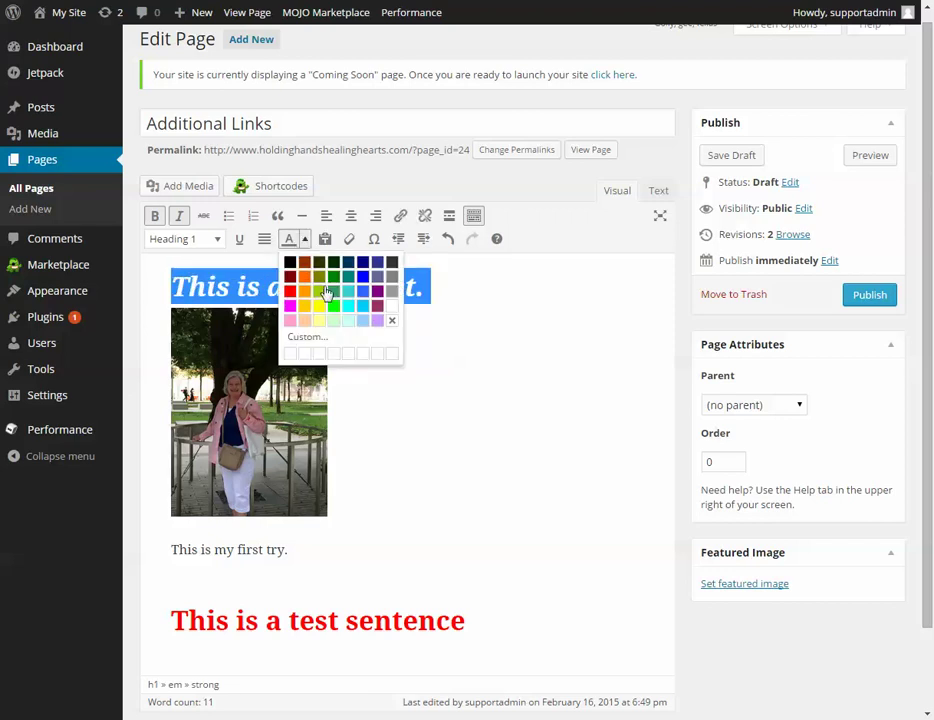
left_click(290, 290)
left_click(473, 288)
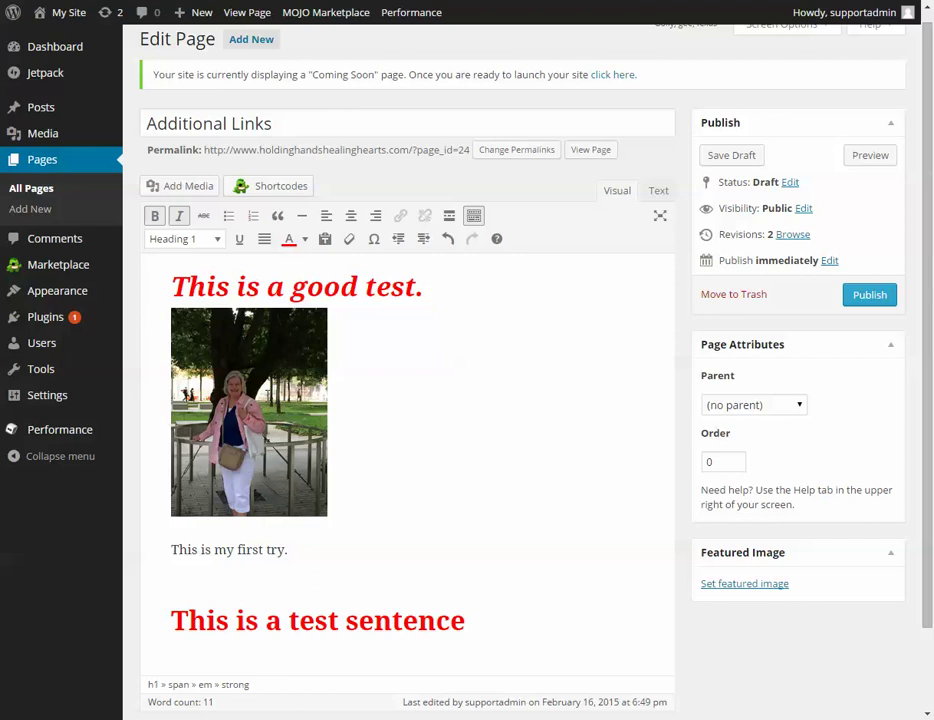
left_click(176, 188)
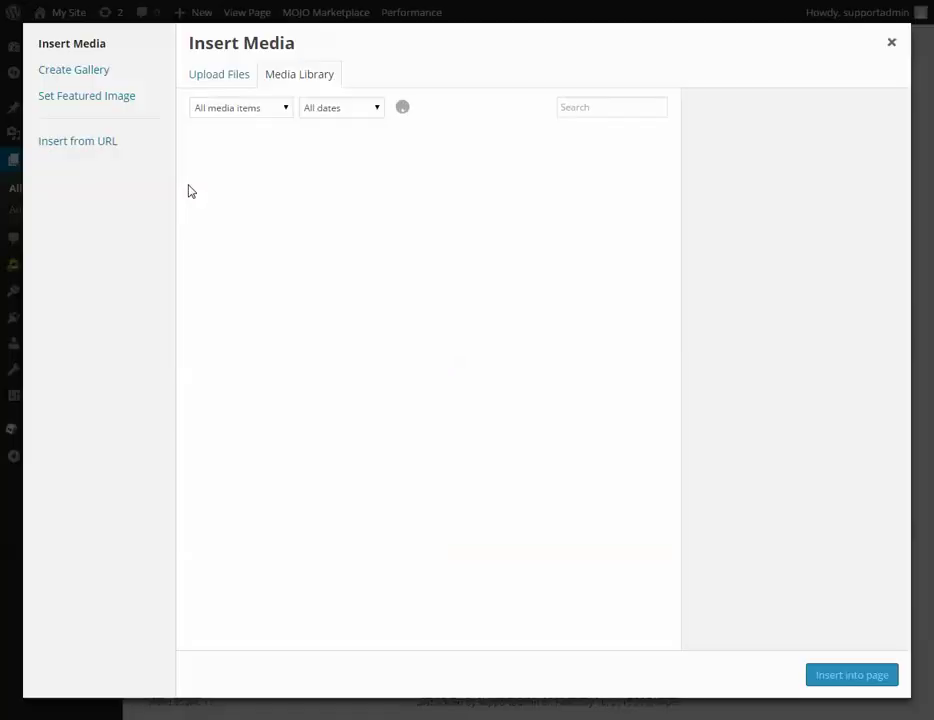
- Reopen Add Media, cancel a file upload attempt, and choose the TEMP image (temp4.png) from the Media Library
left_click(891, 42)
left_click(432, 290)
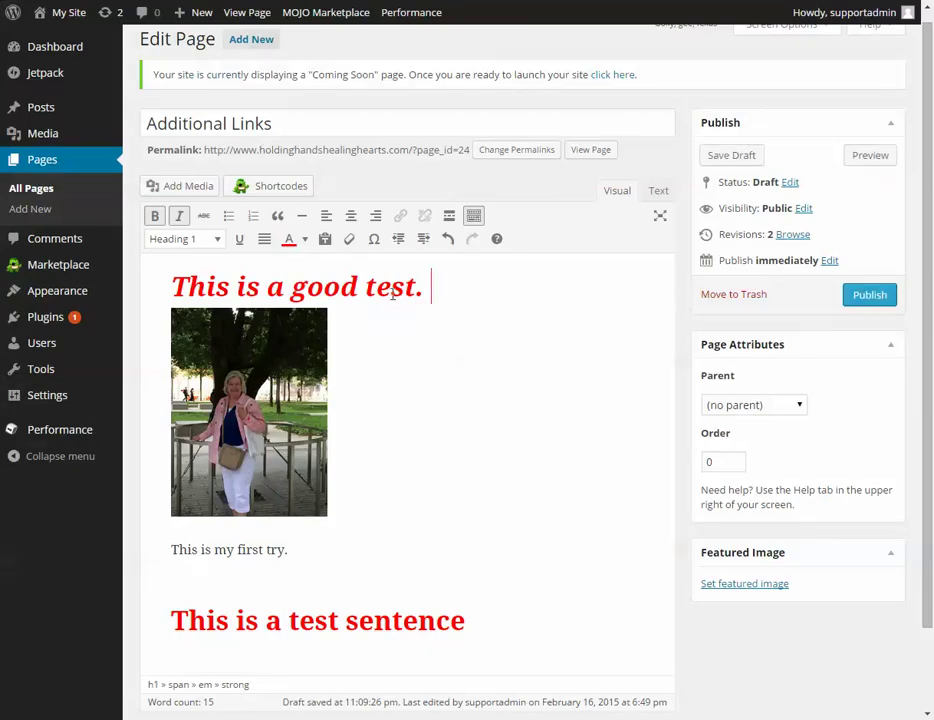
left_click(188, 185)
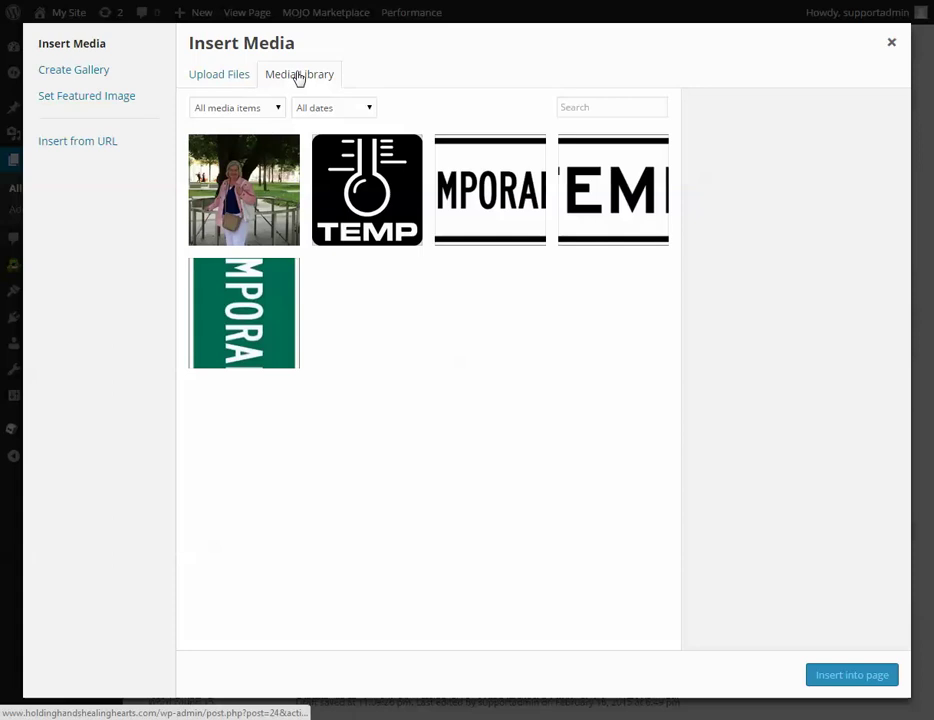
left_click(217, 77)
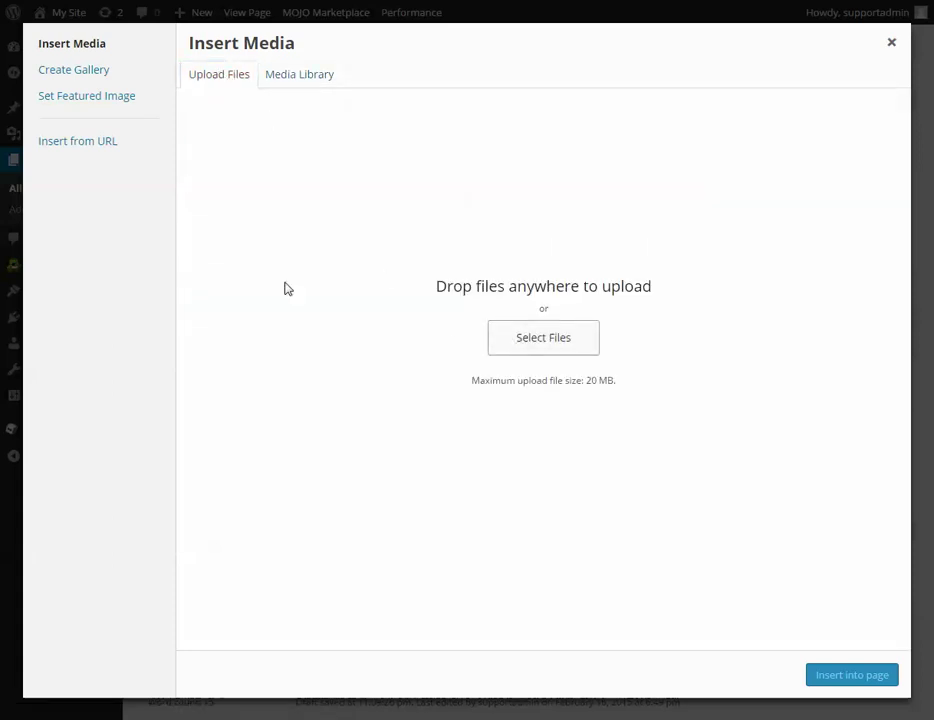
scroll(261, 340, "down", 14)
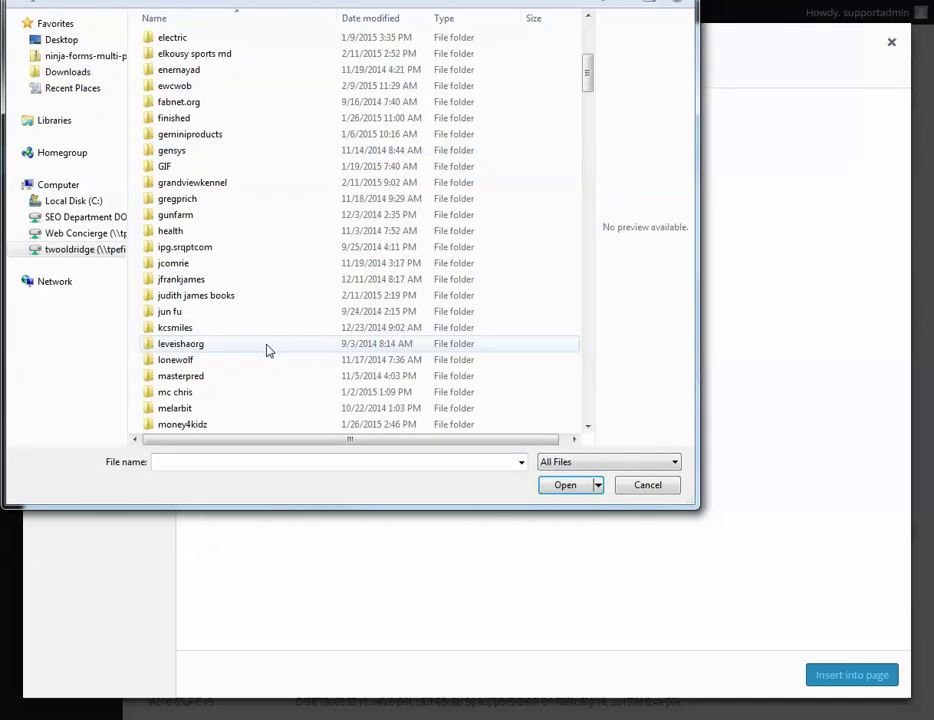
scroll(270, 360, "down", 19)
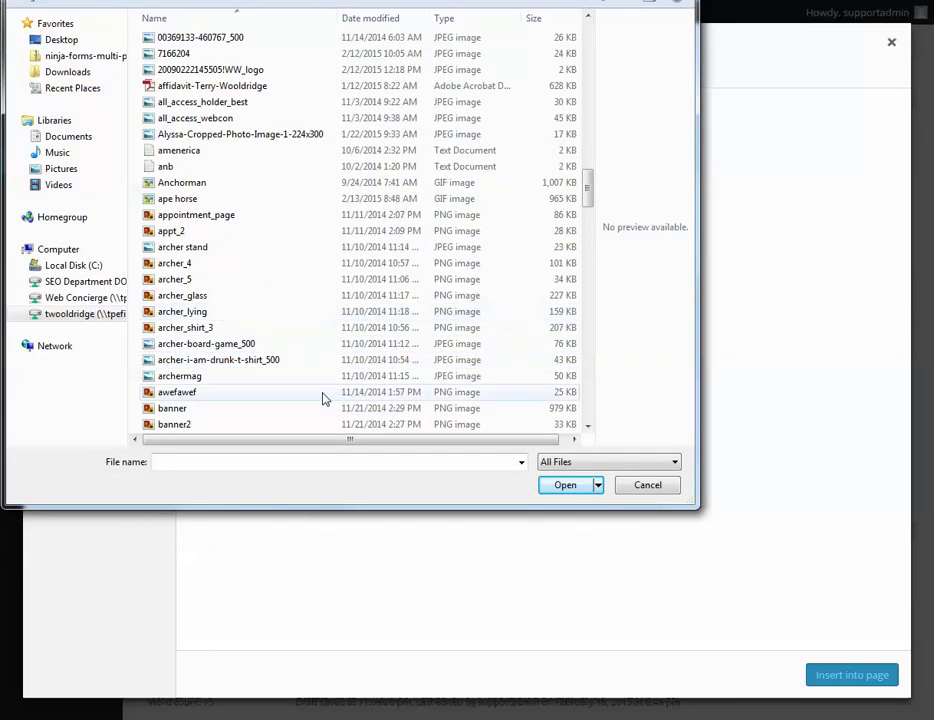
left_click(620, 488)
left_click(272, 80)
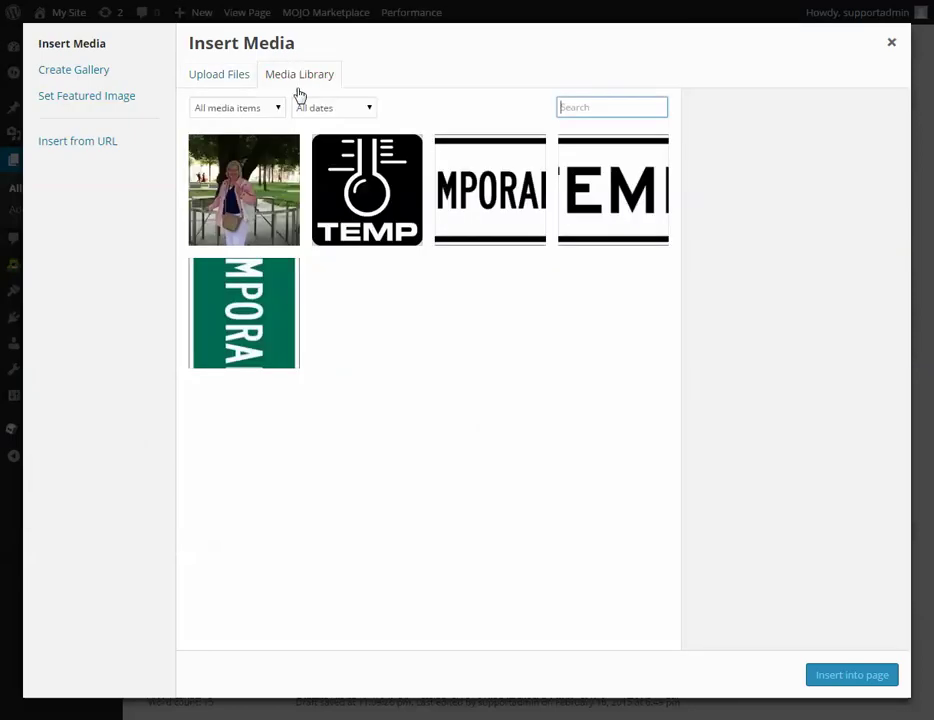
left_click(398, 194)
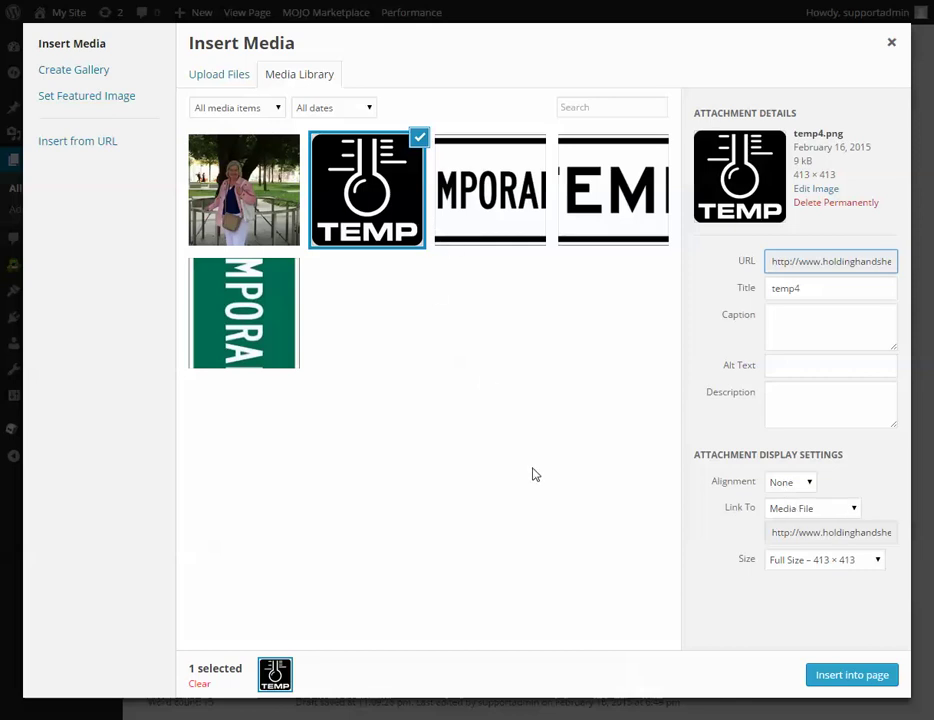
left_click(780, 511)
left_click(796, 553)
left_click(826, 533)
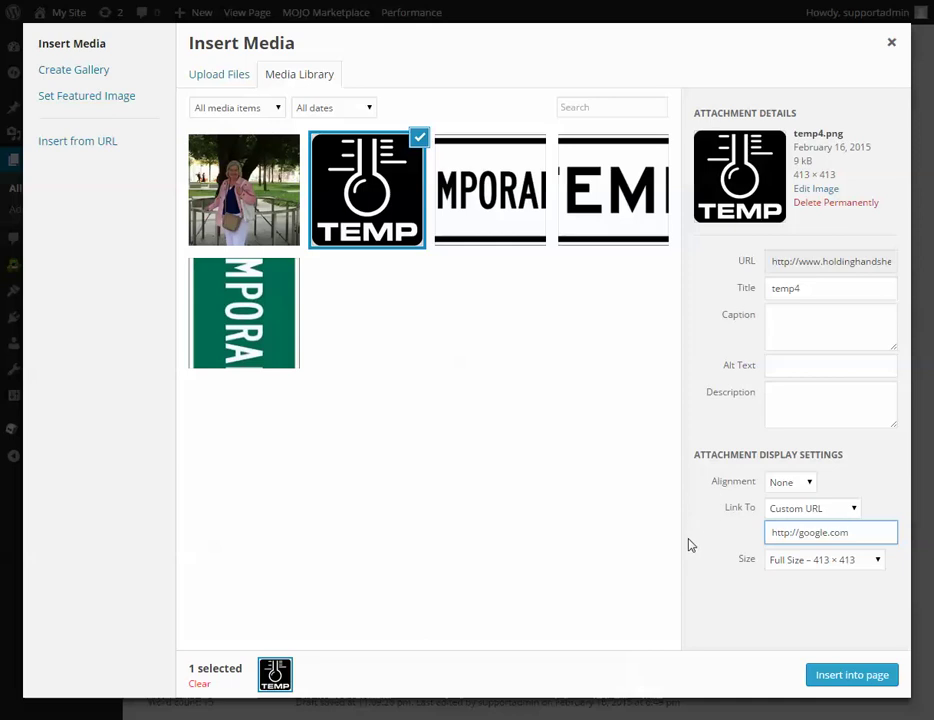
left_click(817, 564)
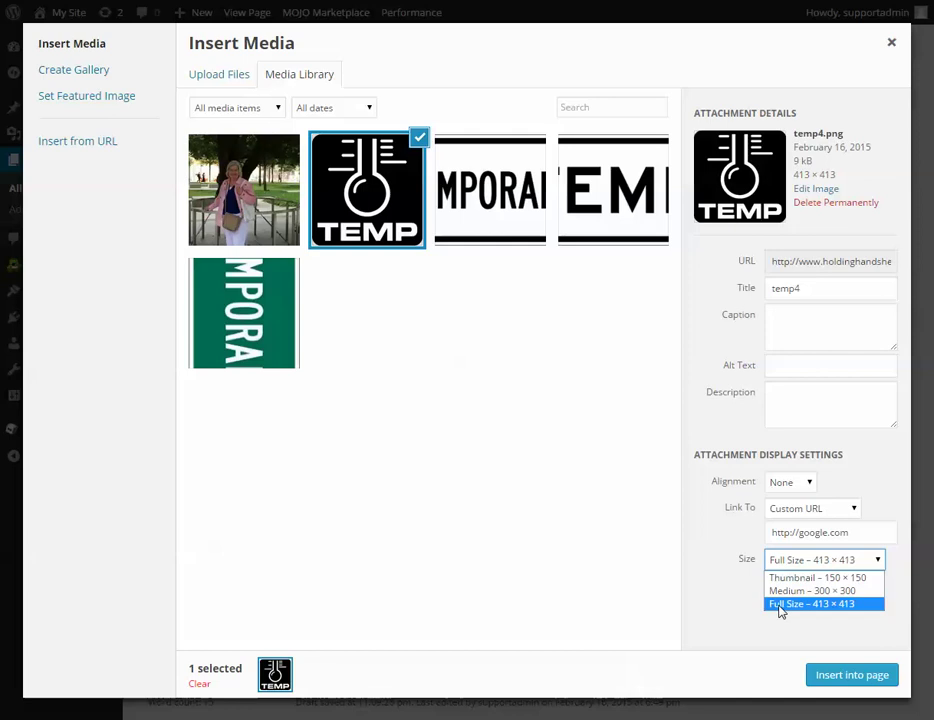
left_click(780, 606)
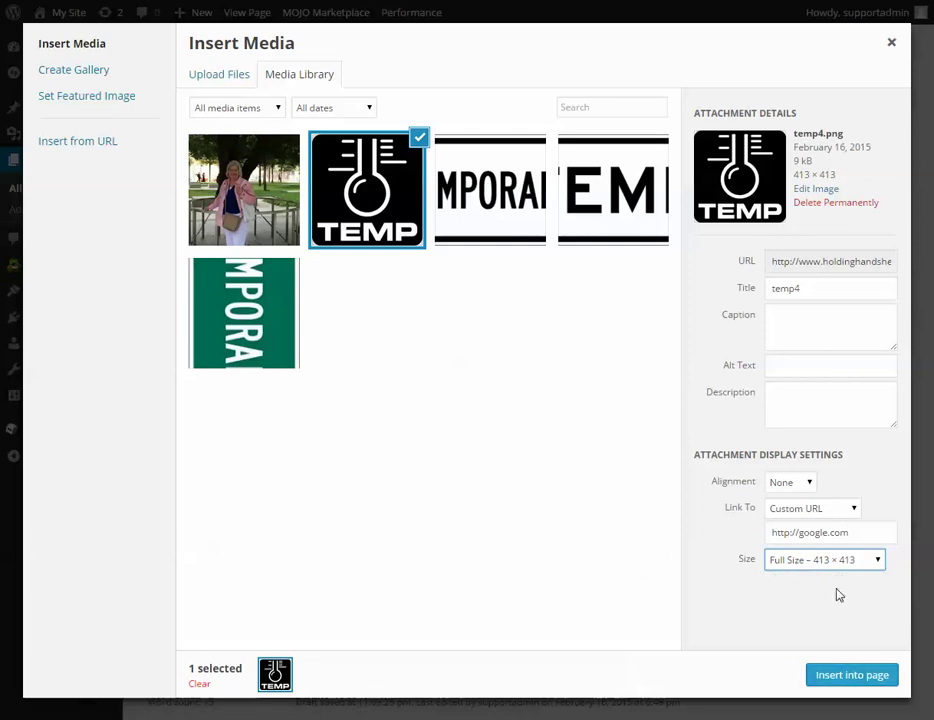
left_click(859, 673)
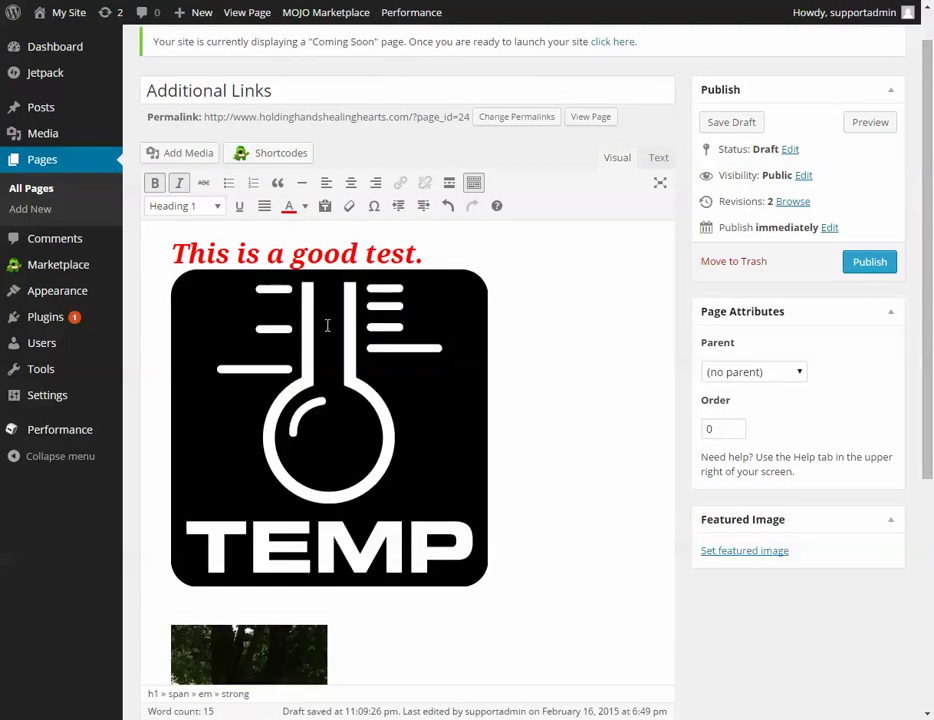
- Resize the TEMP image by its corner handle to roughly 203 × 203
left_click(355, 370)
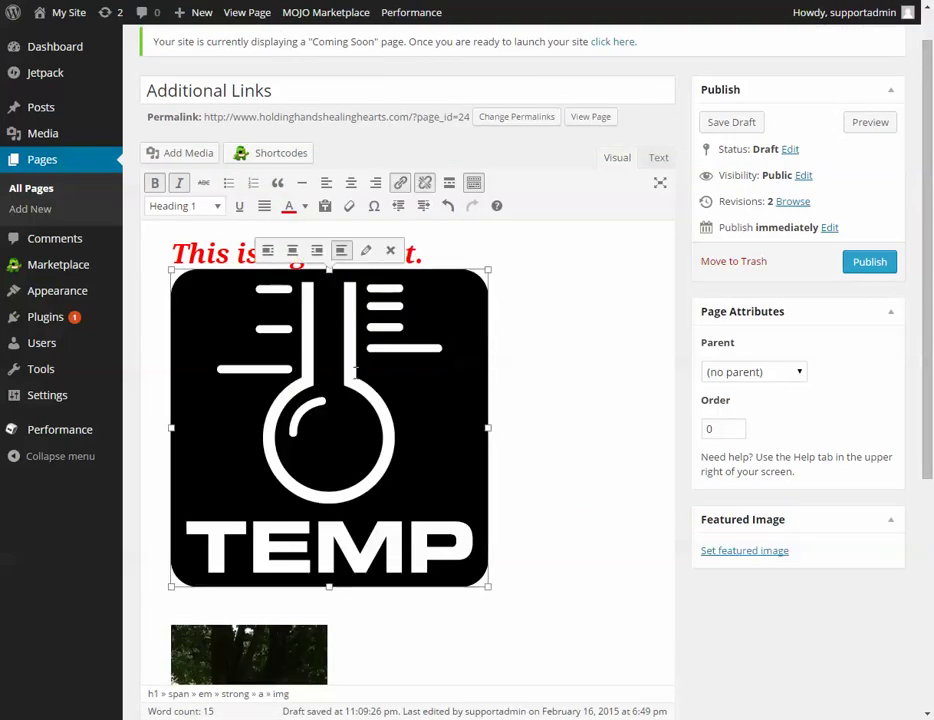
left_click(595, 380)
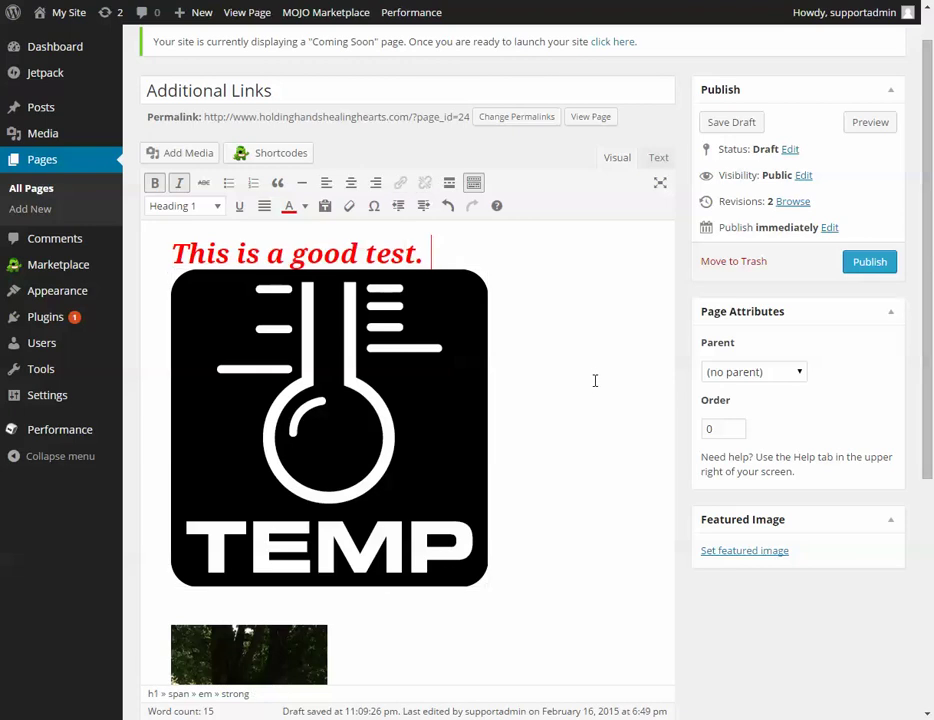
left_click(396, 389)
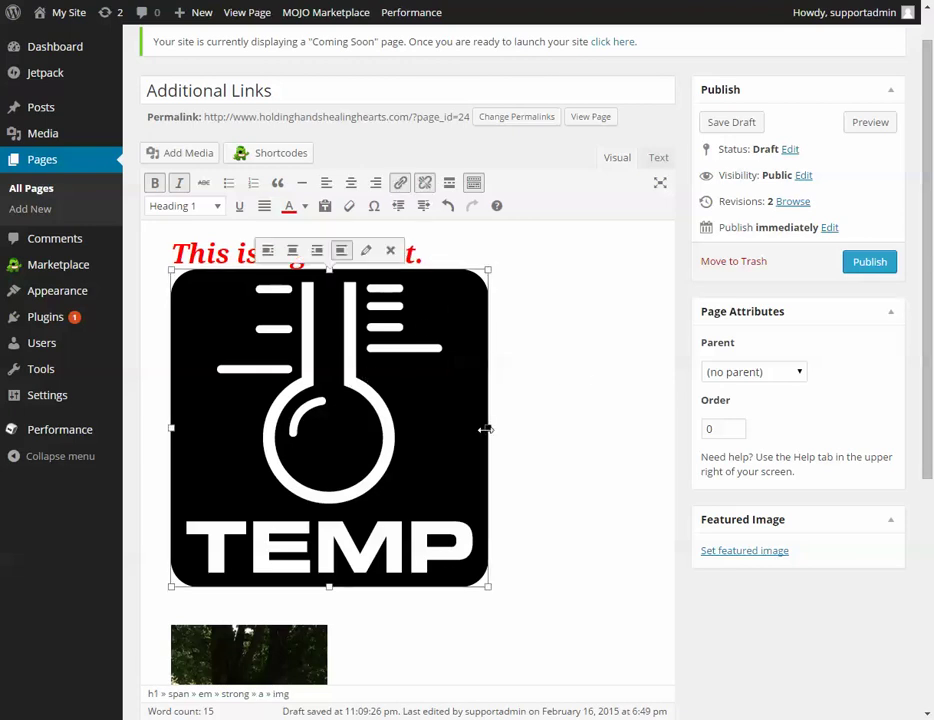
left_click_drag(489, 589, 263, 398)
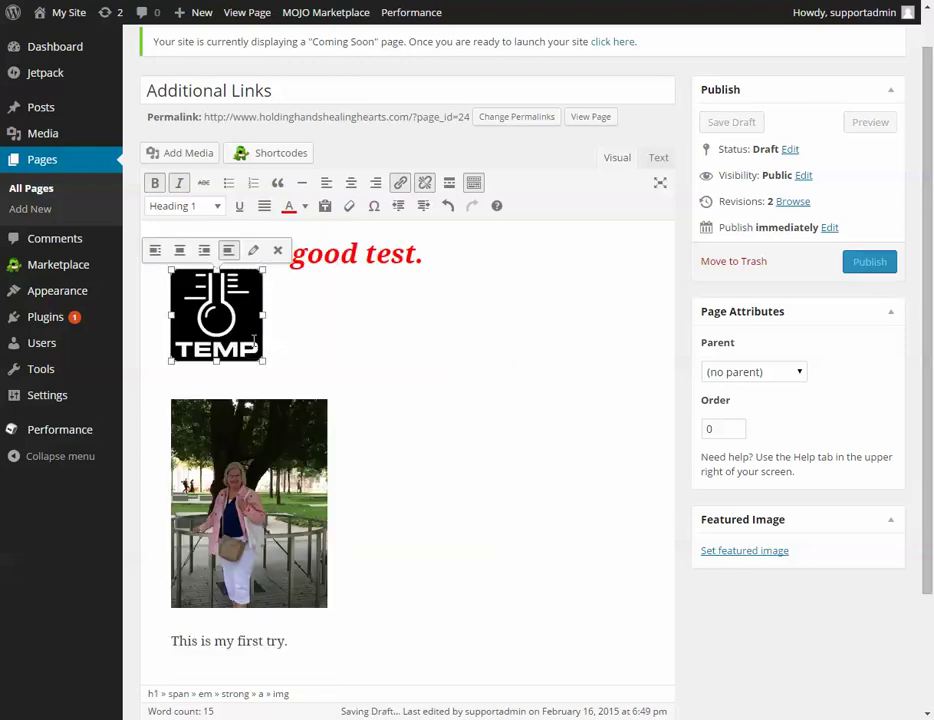
left_click_drag(264, 360, 375, 432)
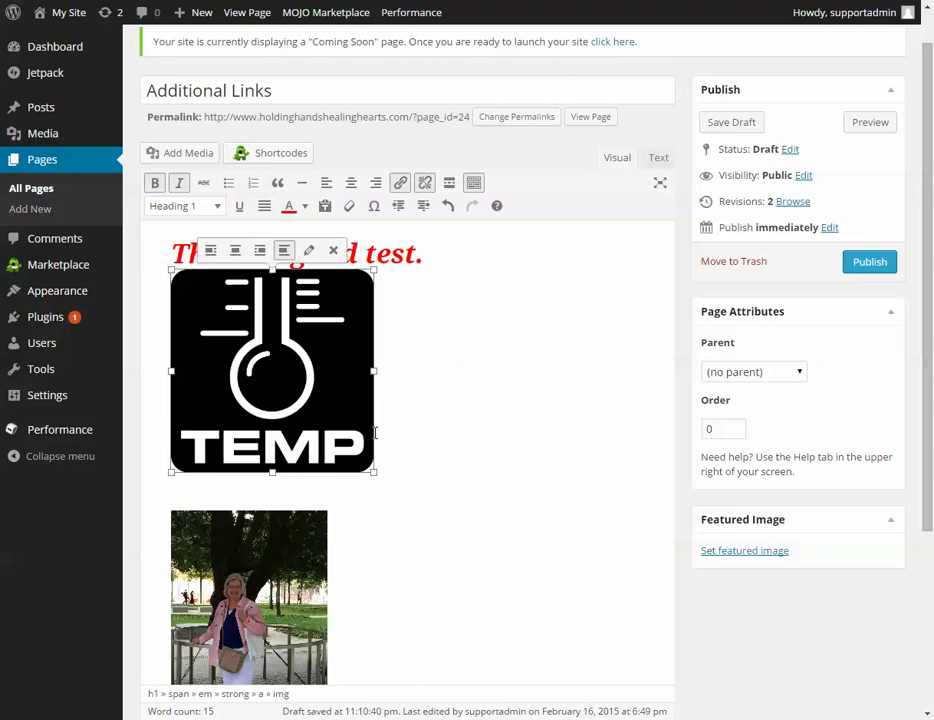
left_click(372, 478)
- Drag the photo up into the 'This is a good test.' heading line
left_click(362, 450)
scroll(456, 415, "down", 1)
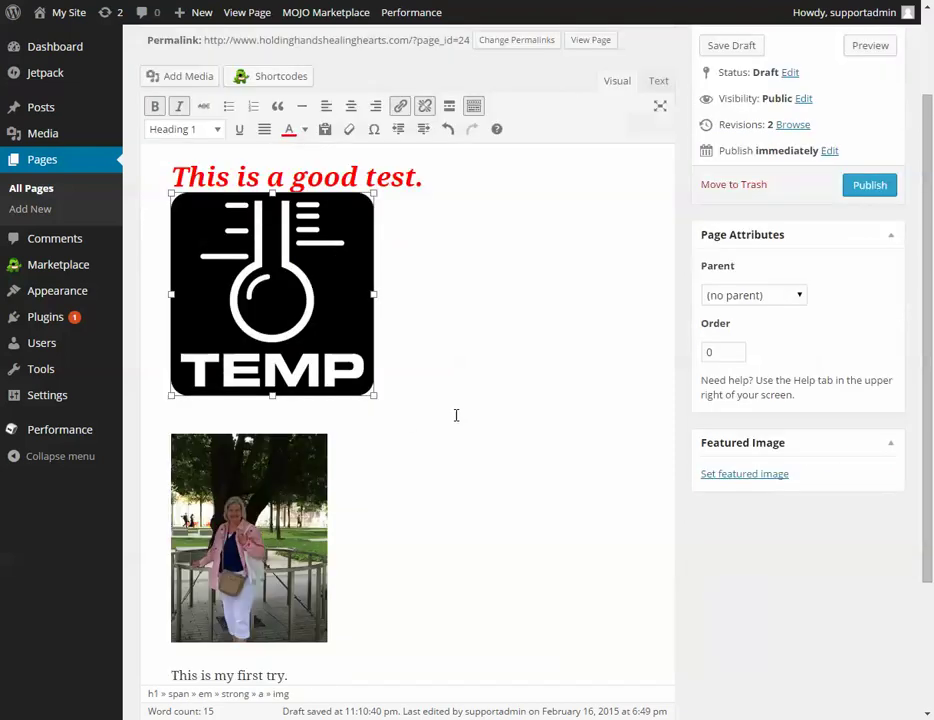
left_click(231, 562)
scroll(287, 314, "up", 1)
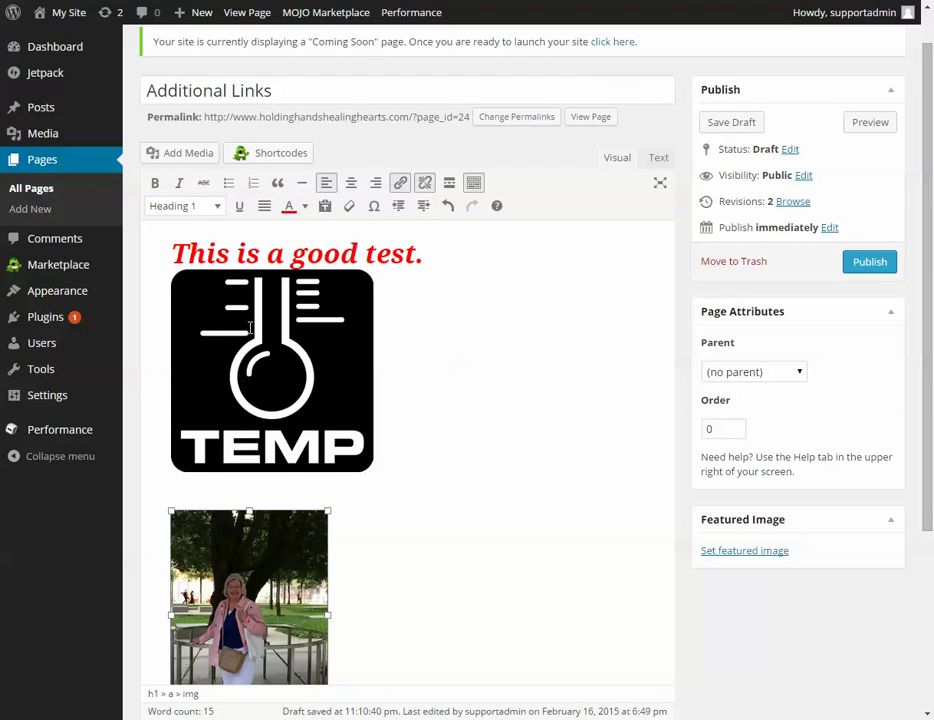
scroll(287, 354, "down", 1)
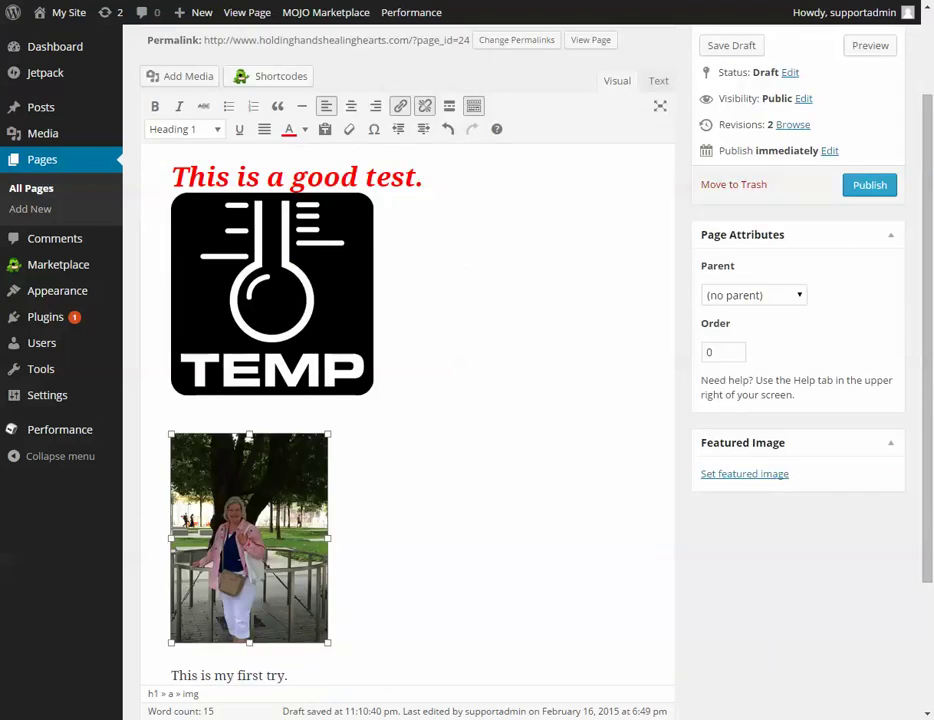
left_click_drag(244, 540, 168, 223)
left_click_drag(196, 240, 441, 185)
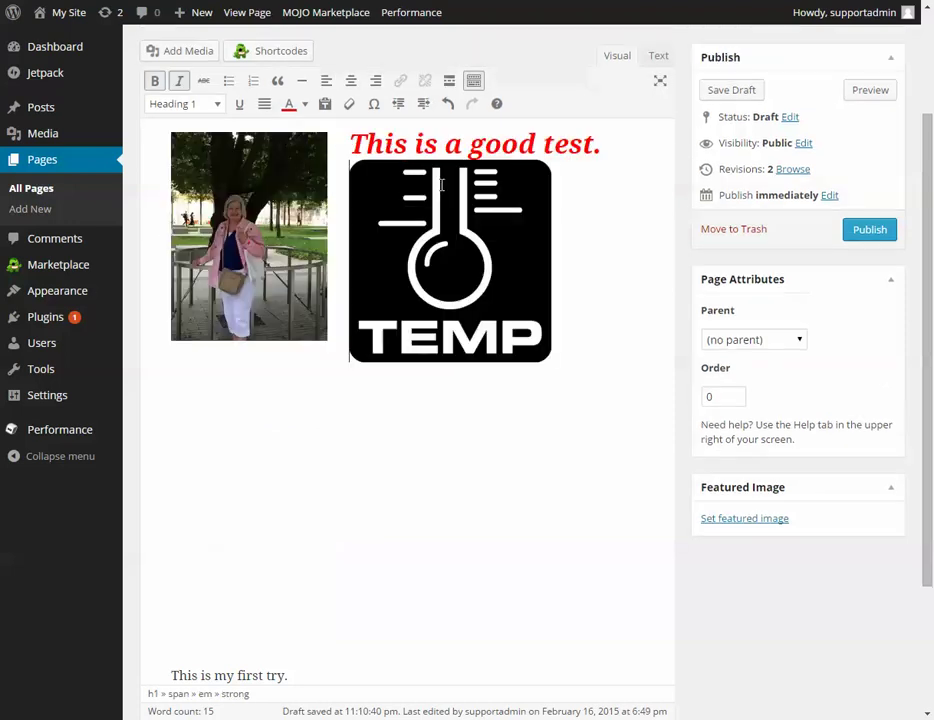
- Push the TEMP image down onto its own line below the photo
left_click(346, 246)
left_click(630, 148)
key("Return")
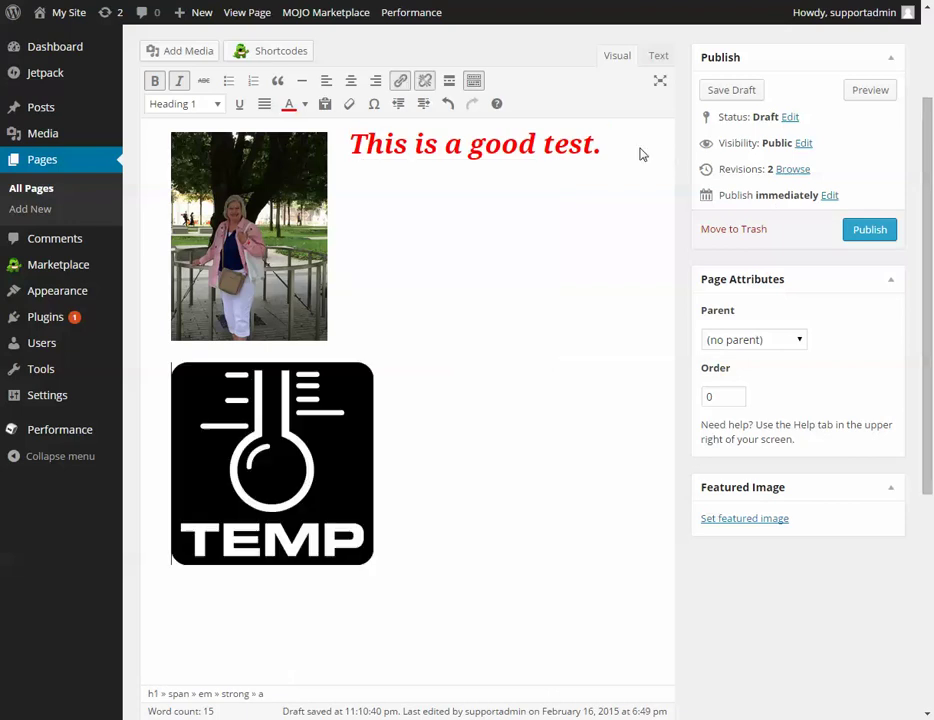
- Add a 'these are the words' heading after the first heading and pull it up beside the photo
left_click(593, 160)
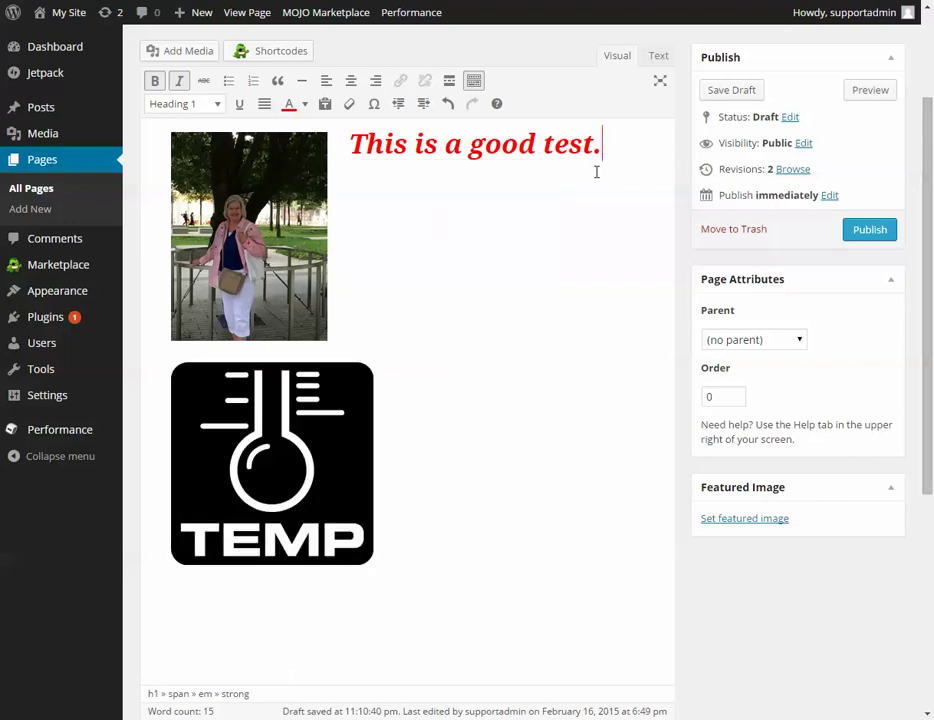
key("Return")
type("these are")
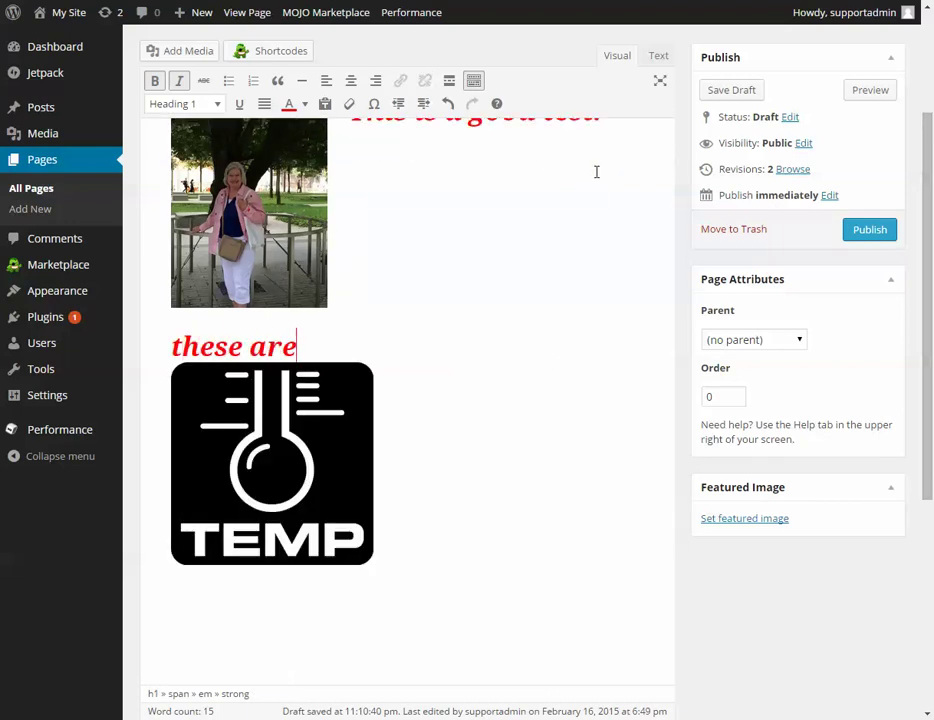
type(" the words")
key("Return")
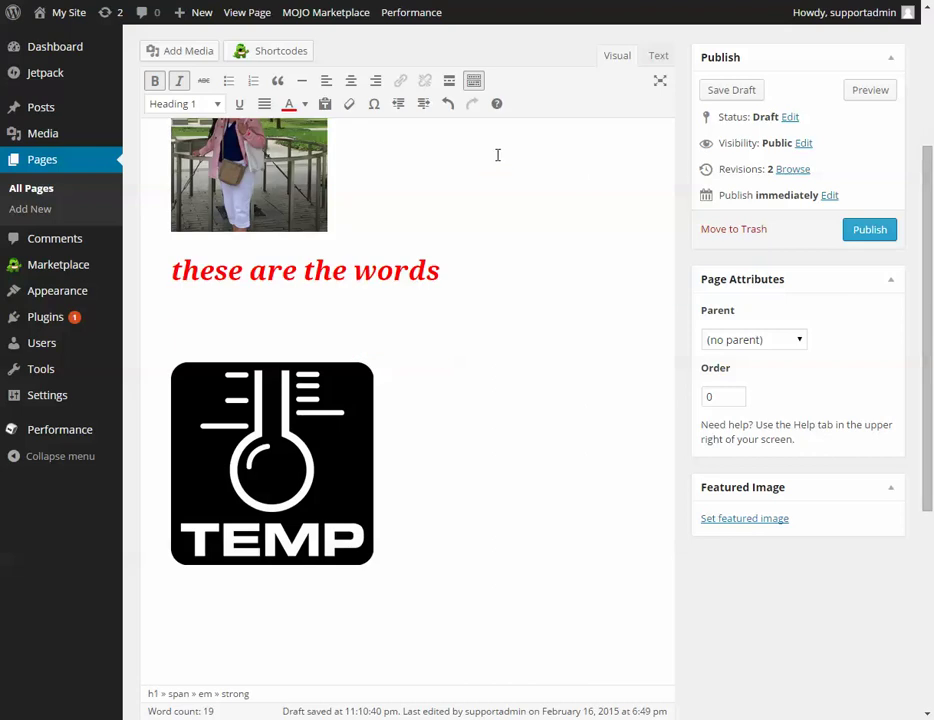
left_click(172, 268)
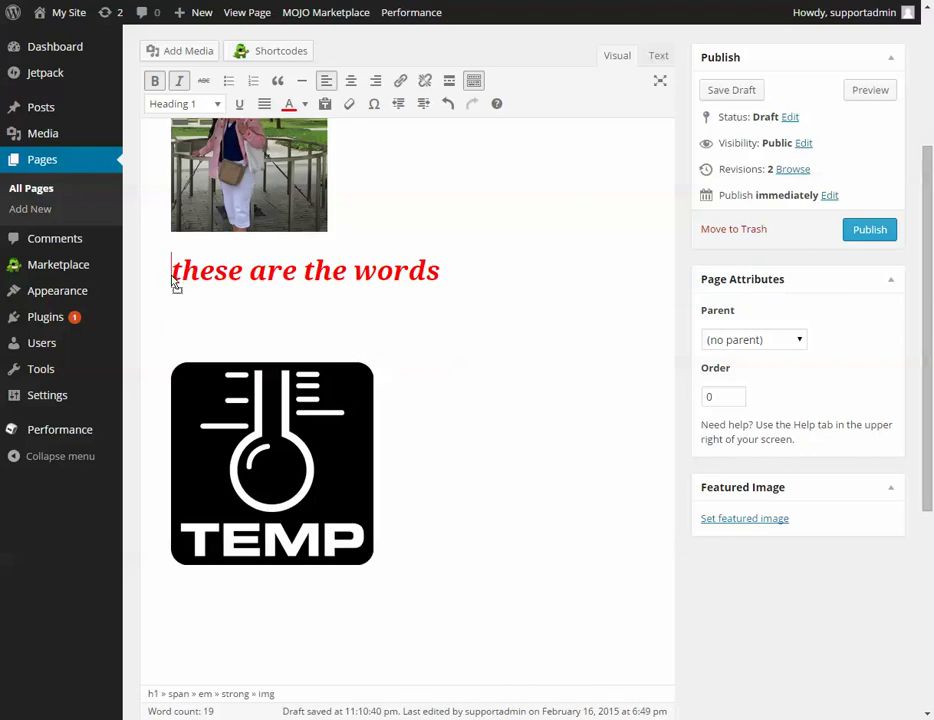
key("BackSpace")
scroll(373, 322, "up", 3)
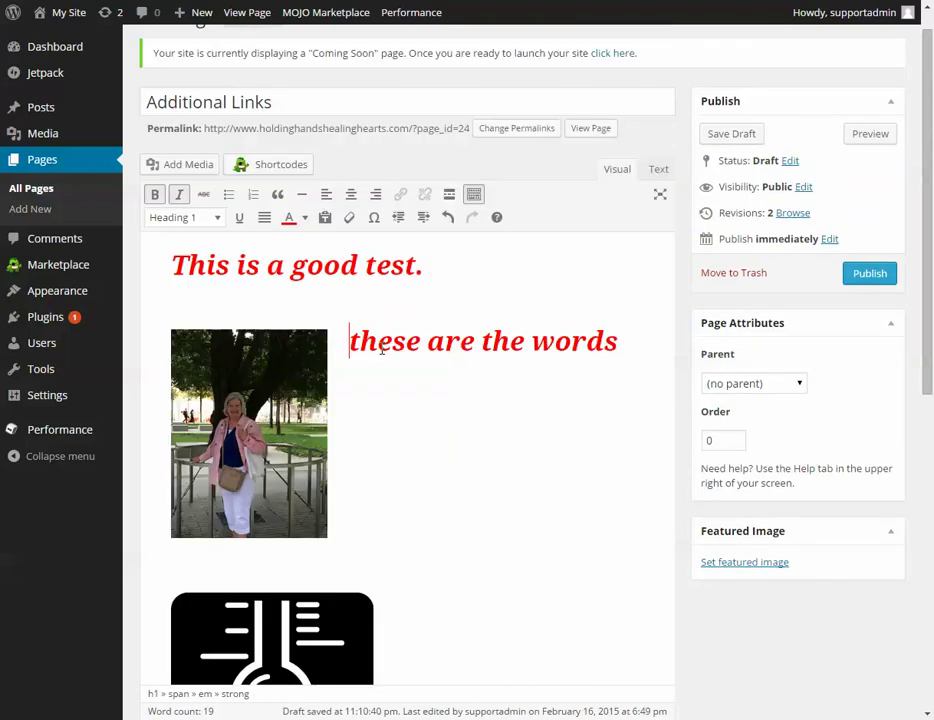
key("Down")
scroll(427, 417, "down", 2)
scroll(344, 438, "down", 5)
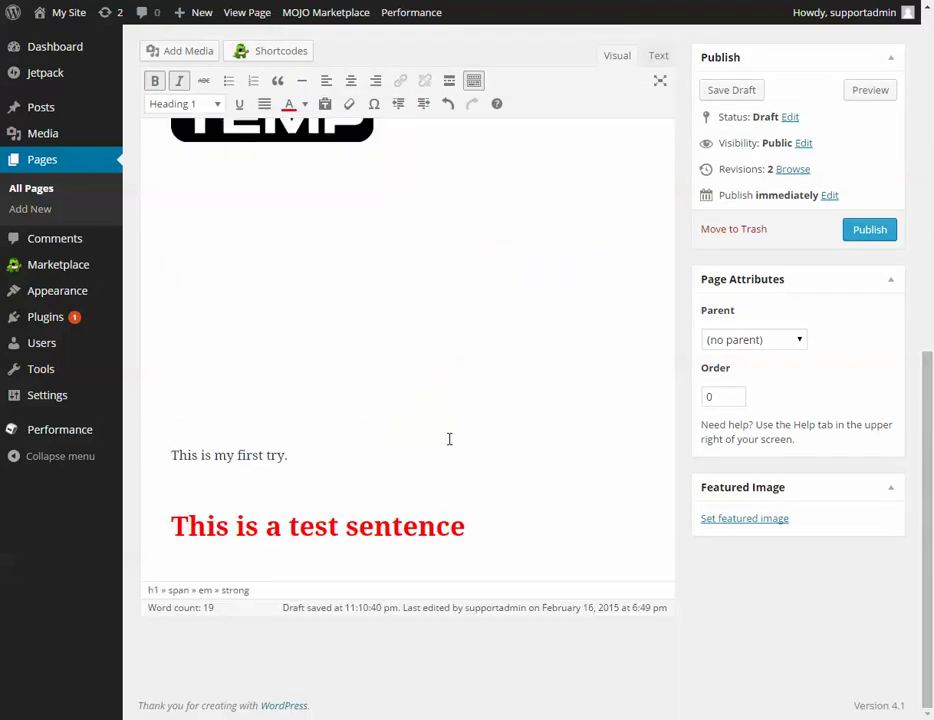
scroll(415, 404, "up", 10)
left_click(205, 292)
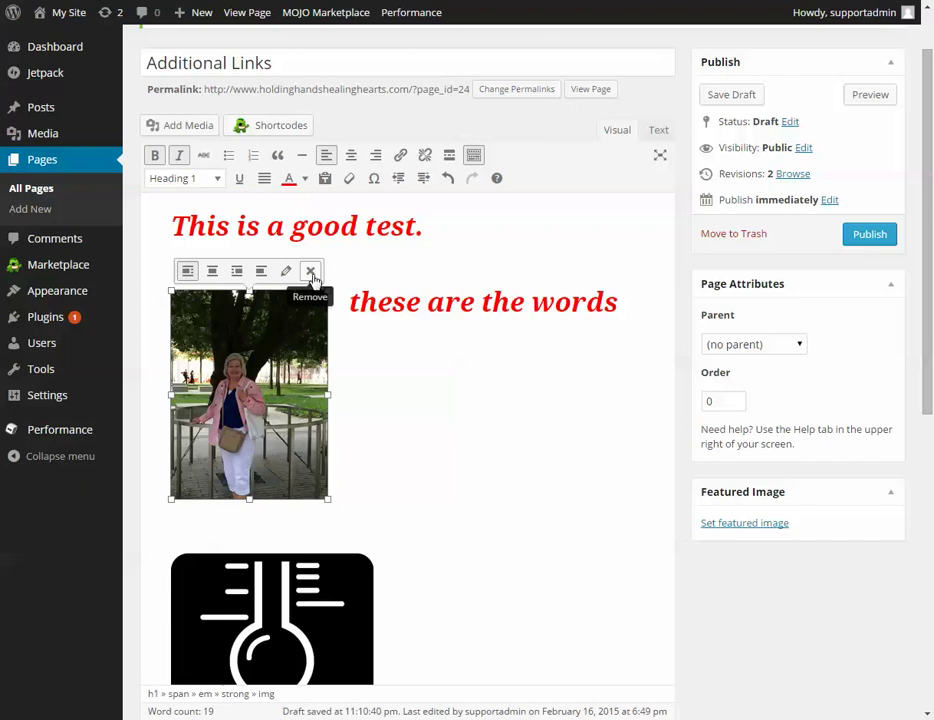
- Remove the TEMP thermometer image and leftover blank space, pulling 'This is my first try.' up beside the photo
left_click(346, 569)
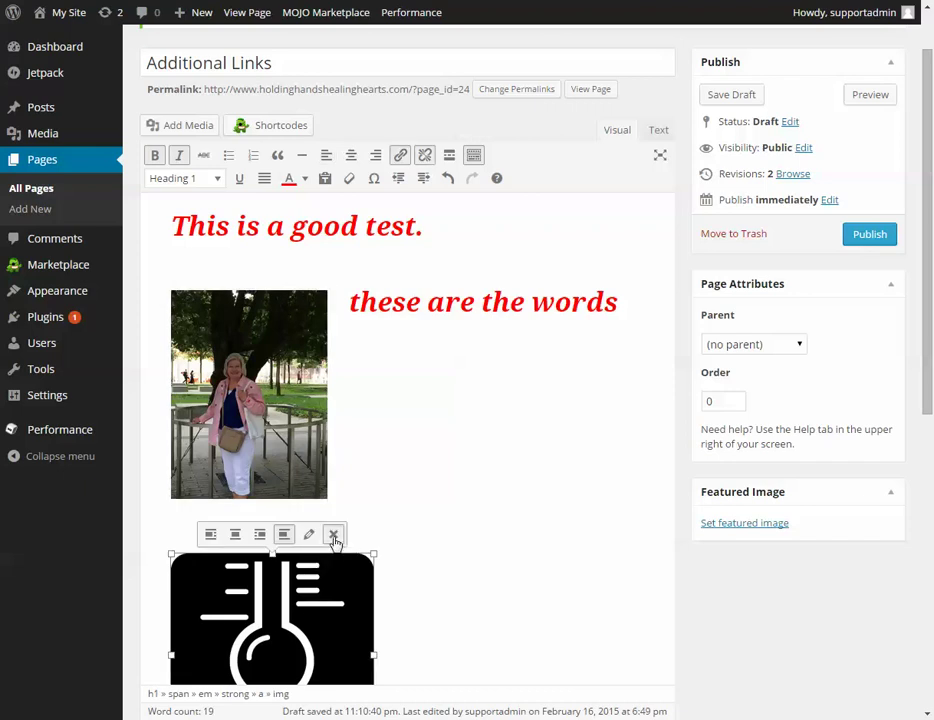
left_click(333, 537)
scroll(500, 485, "down", 5)
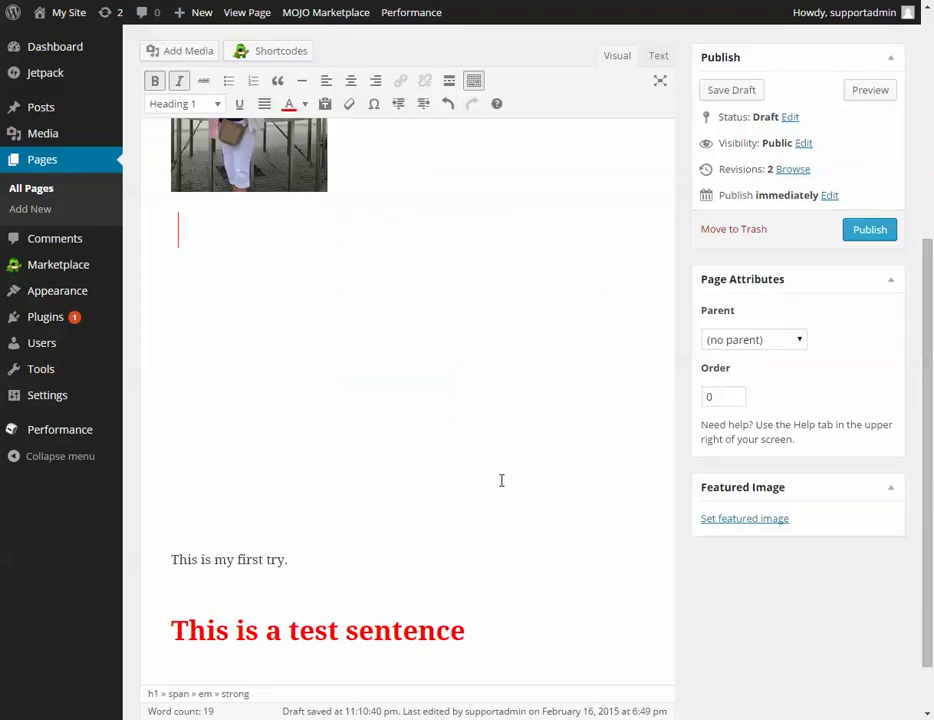
left_click_drag(262, 400, 200, 232)
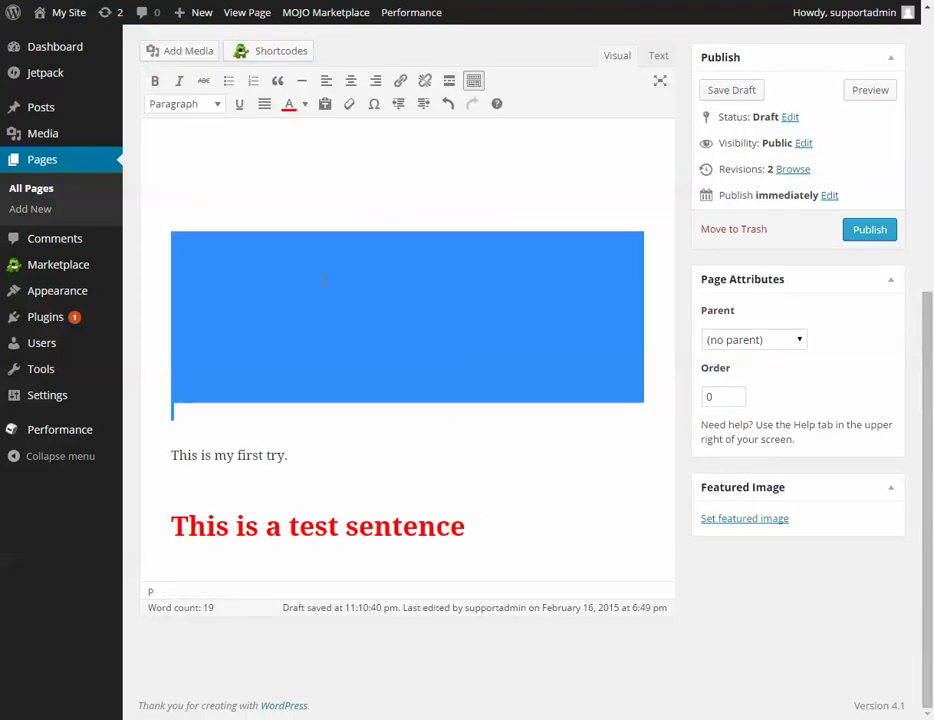
key("BackSpace")
key("BackSpace")
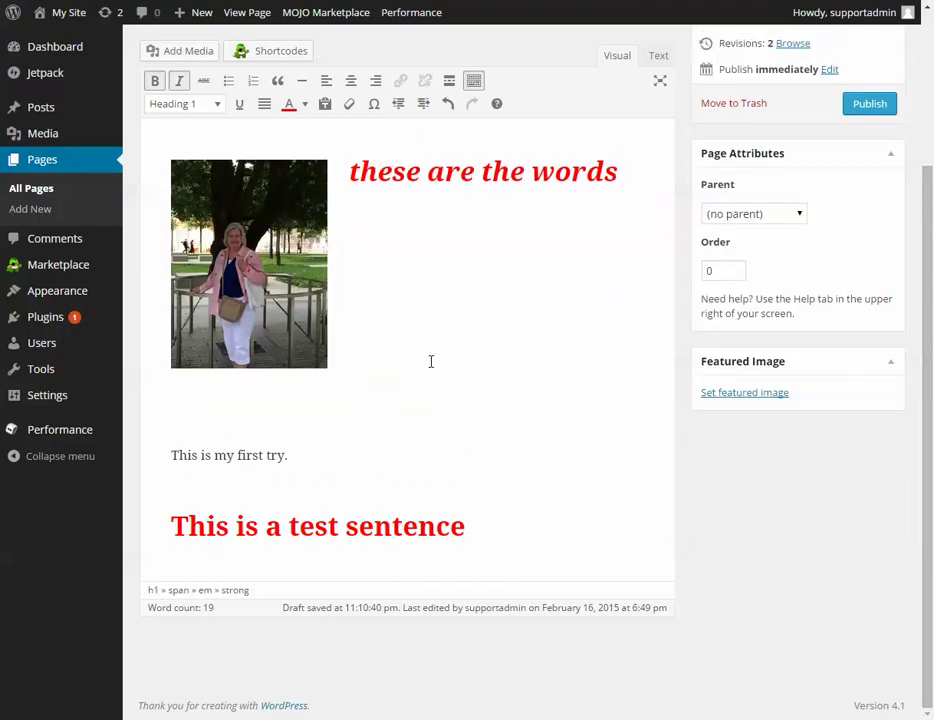
key("BackSpace")
scroll(436, 361, "up", 2)
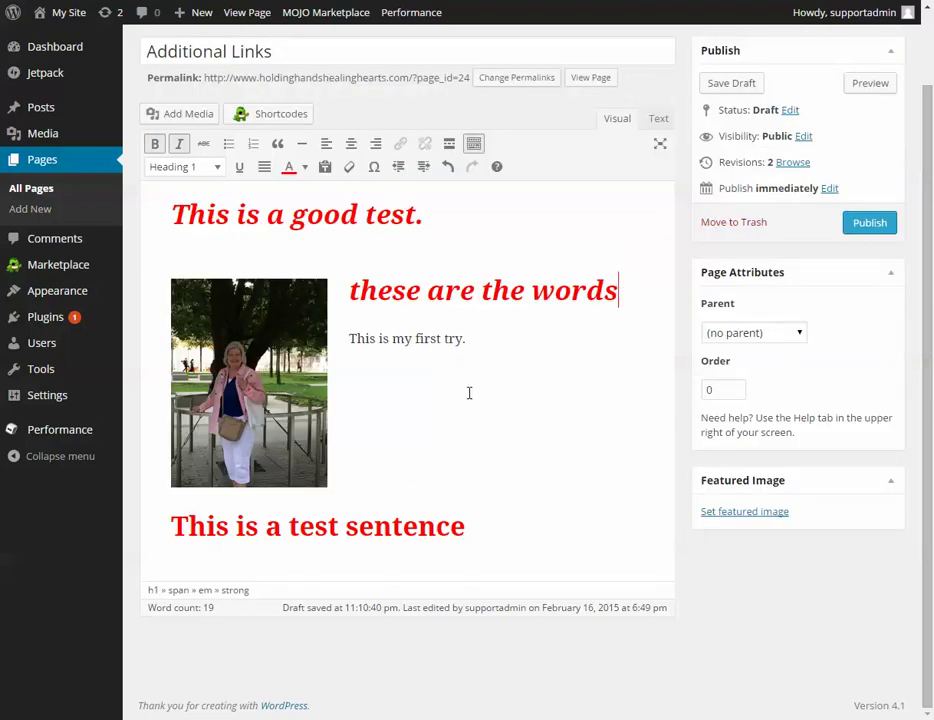
scroll(557, 165, "up", 2)
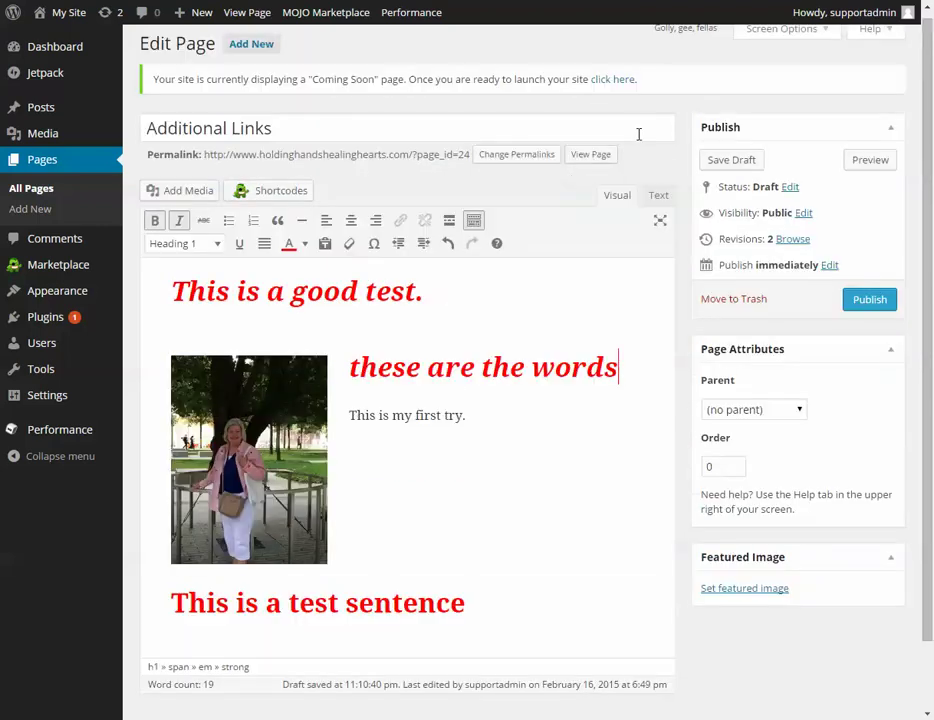
- Open the Perfectly Natalie book website in a new browser tab
key("ctrl+t")
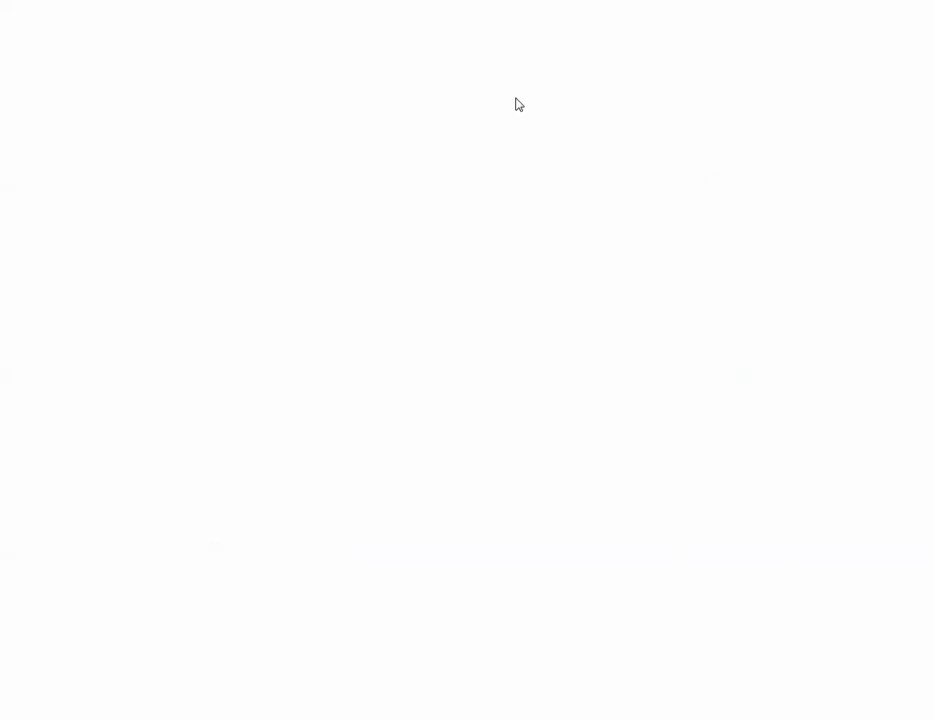
type("san")
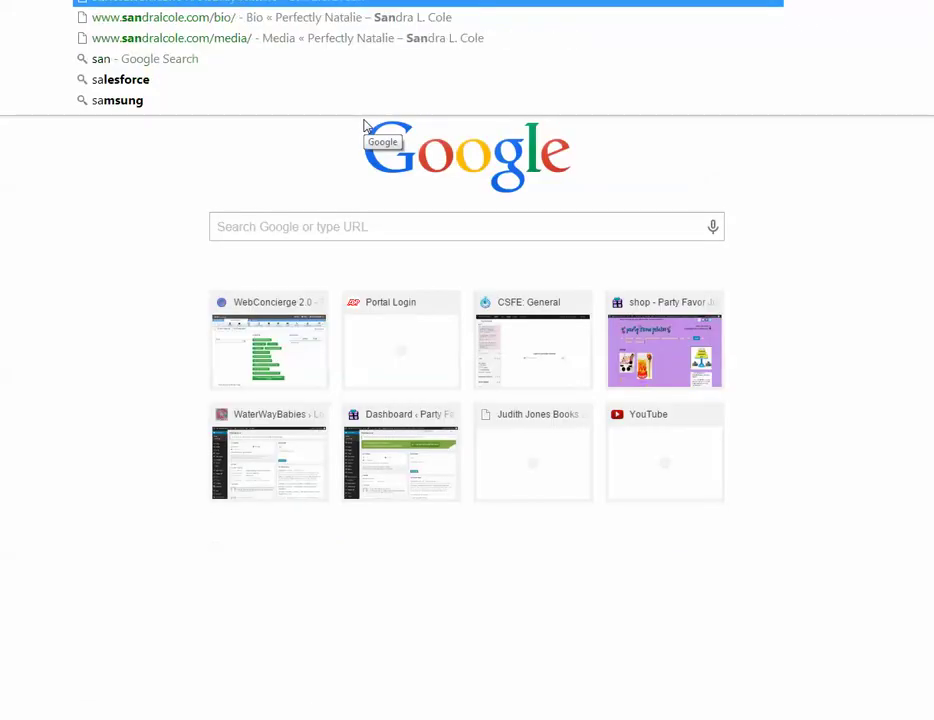
key("Return")
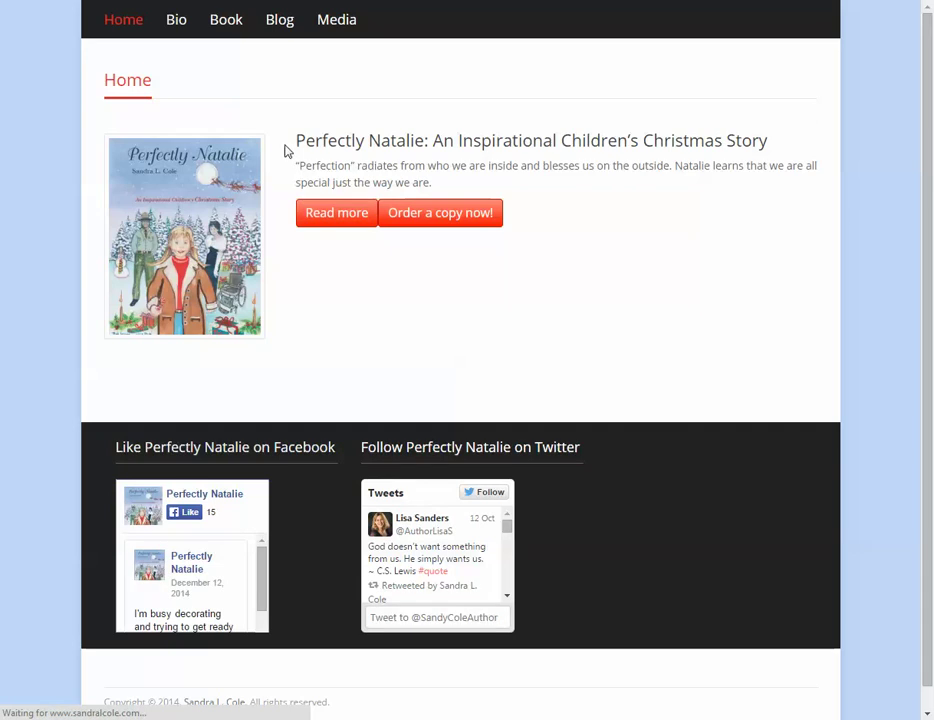
- Copy the Perfectly Natalie heading and description paragraph, then return to the WordPress editor
left_click_drag(287, 150, 463, 417)
left_click_drag(444, 459, 296, 404)
right_click(344, 413)
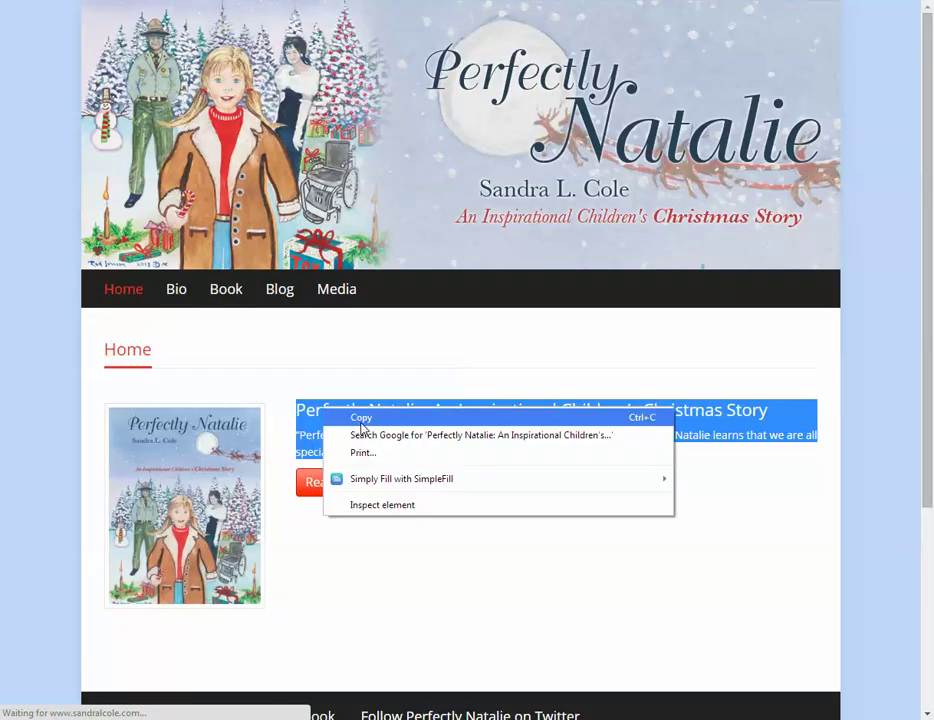
left_click(360, 418)
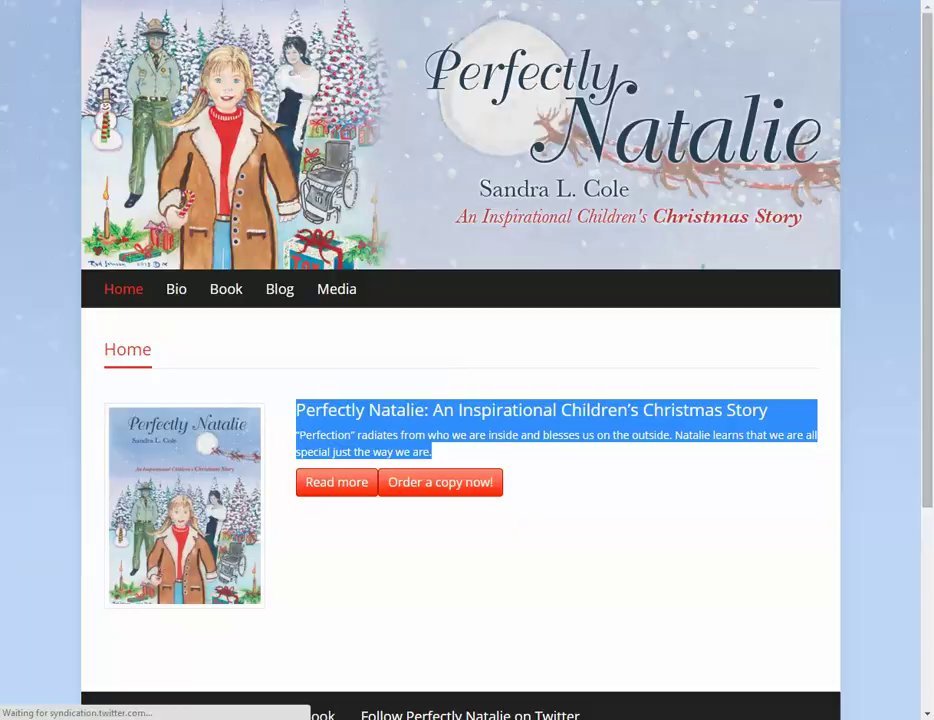
key("ctrl+Tab")
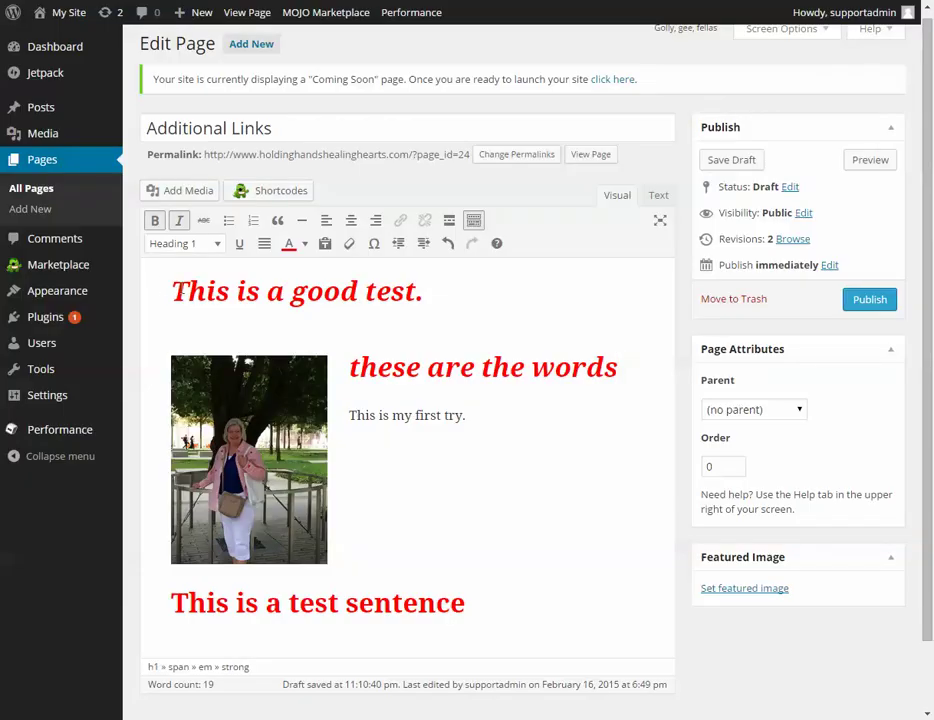
key("ctrl+a")
right_click(458, 209)
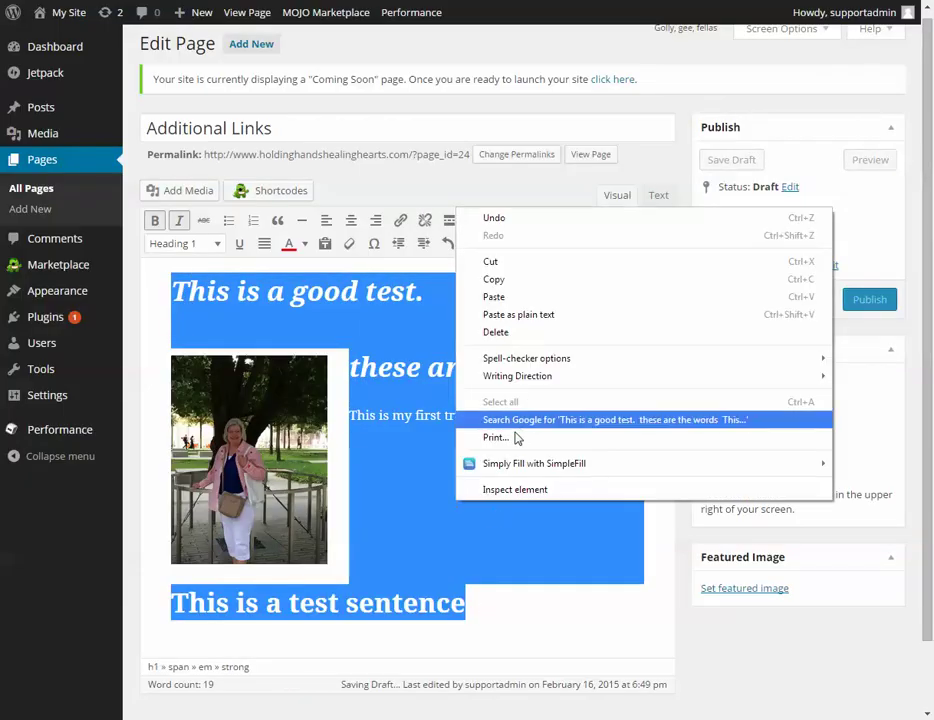
left_click(517, 296)
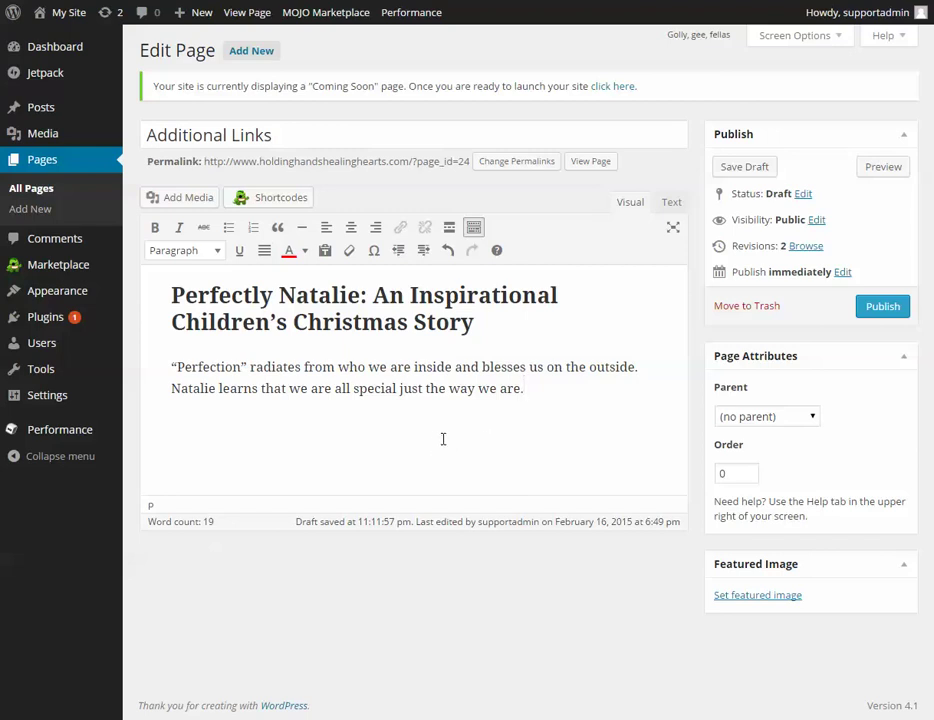
key("ctrl+z")
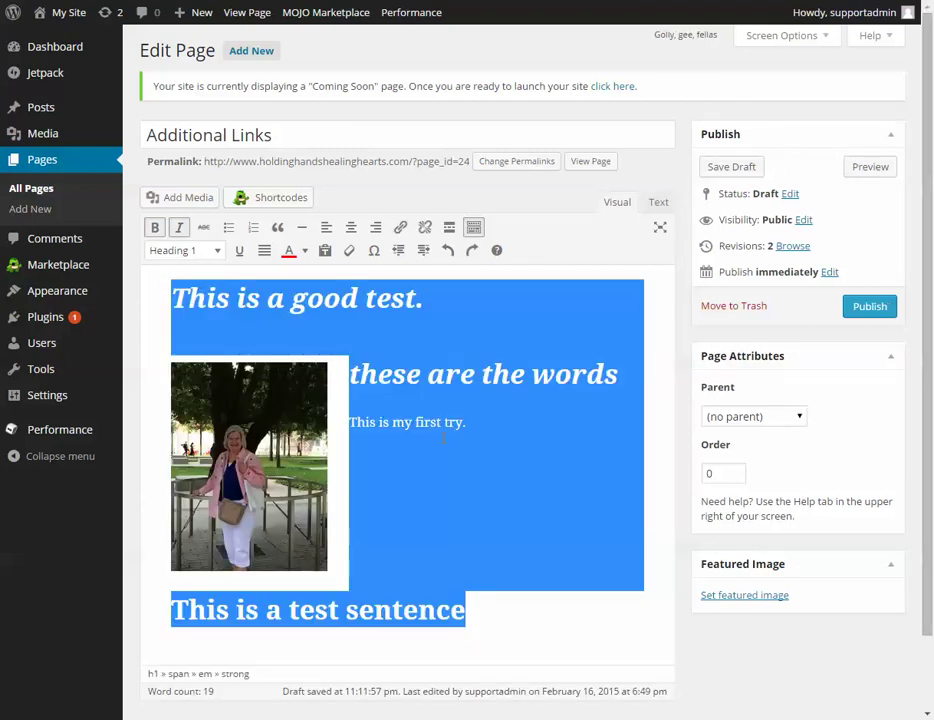
key("Right")
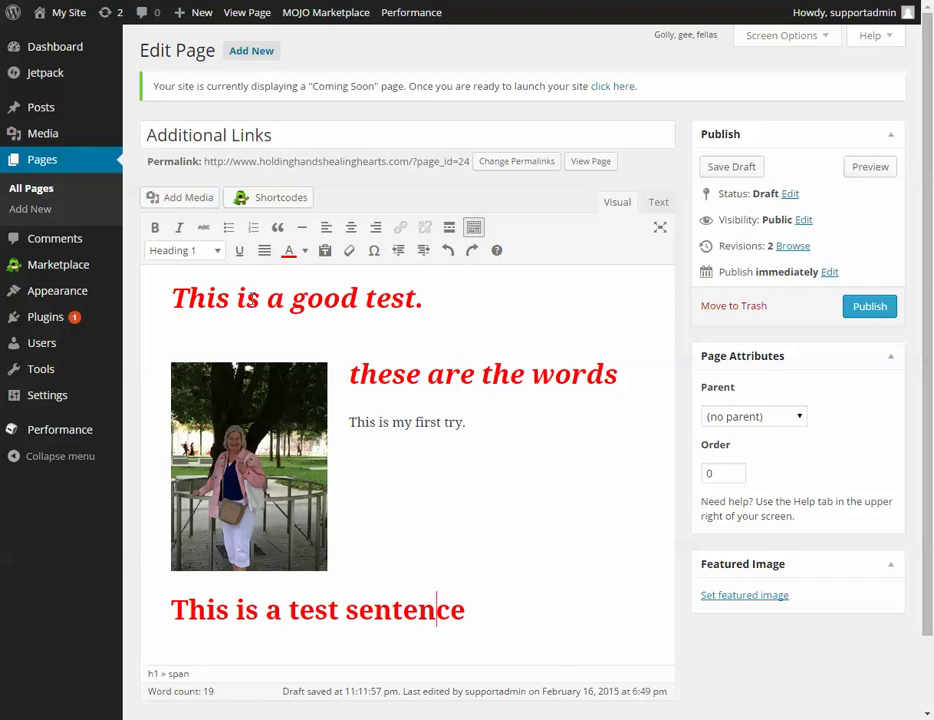
- Publish the Additional Links page and view it on the site from the confirmation notice
left_click(866, 310)
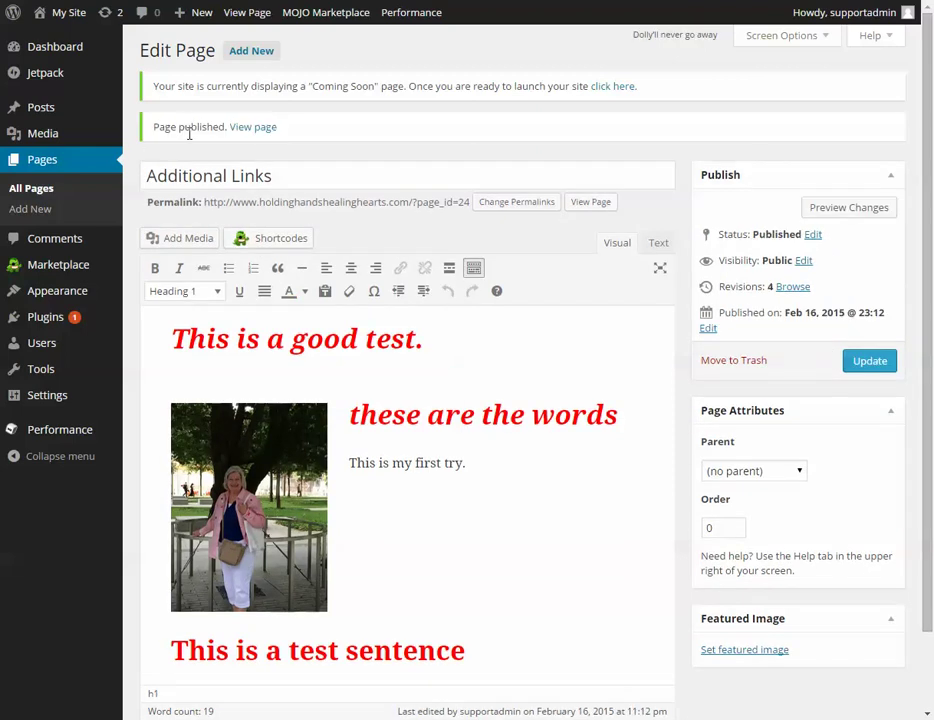
left_click(253, 128)
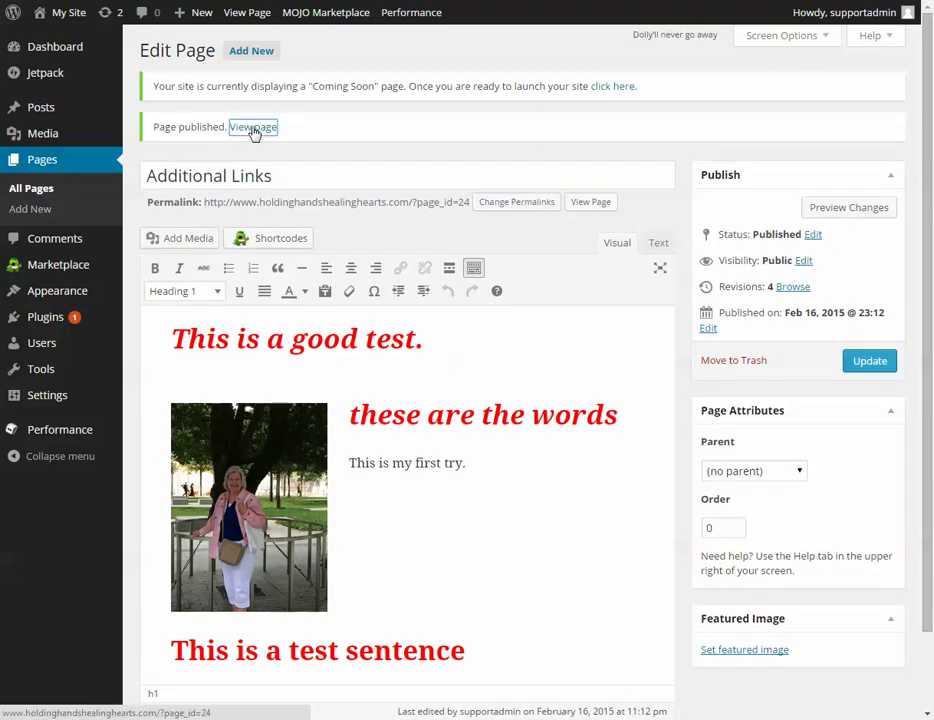